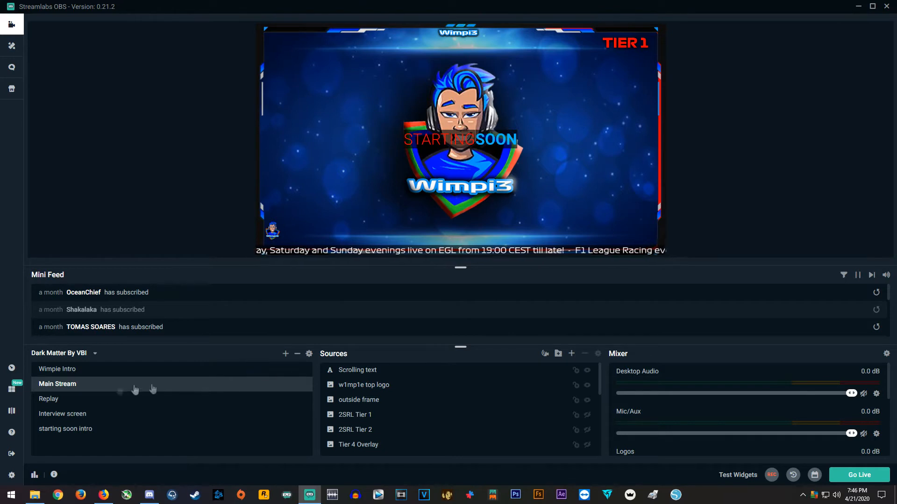
Switch to the Wimpie Intro scene and back to Main Stream to preview the current scene transition
click(57, 370)
click(60, 385)
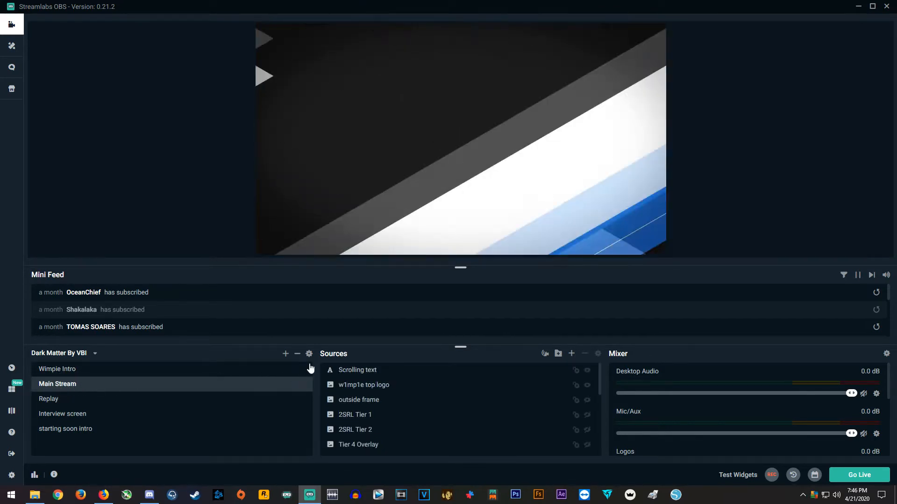
Add a new scene transition named "How to" of type Stinger with a duration of 150
click(309, 354)
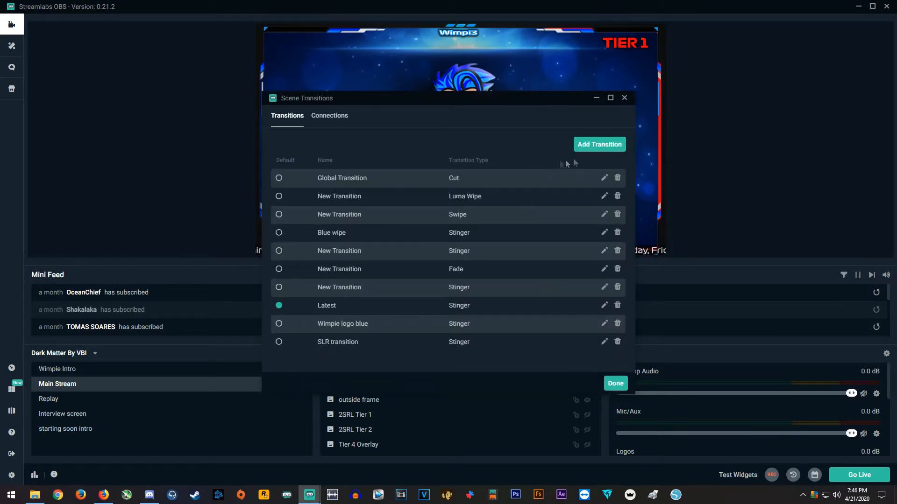
click(600, 146)
drag(479, 135, 382, 139)
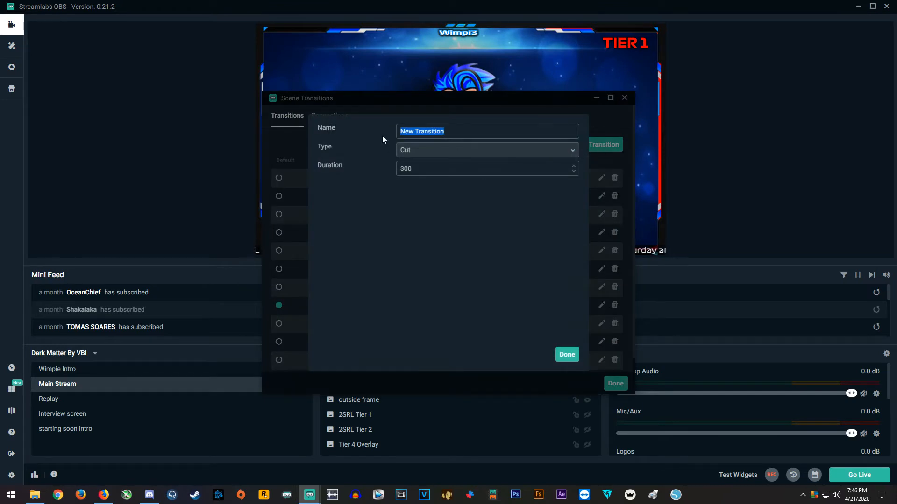
text(How)
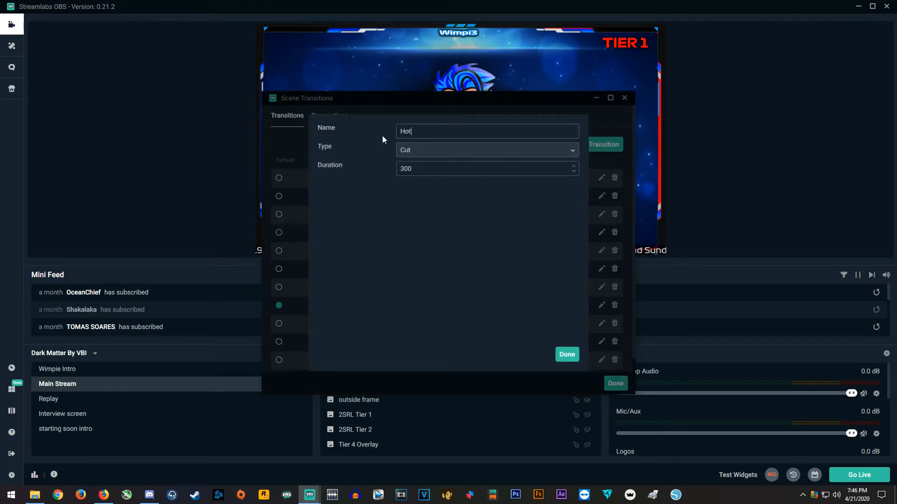
text( to)
click(548, 156)
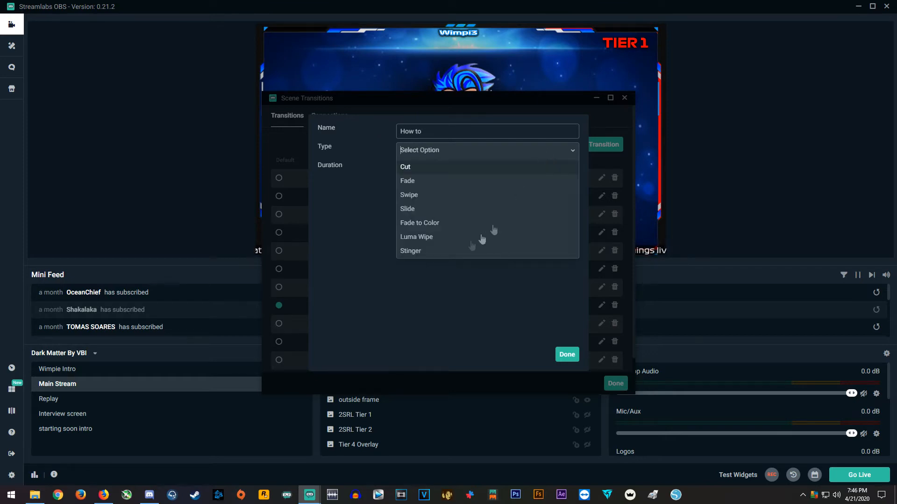
click(417, 253)
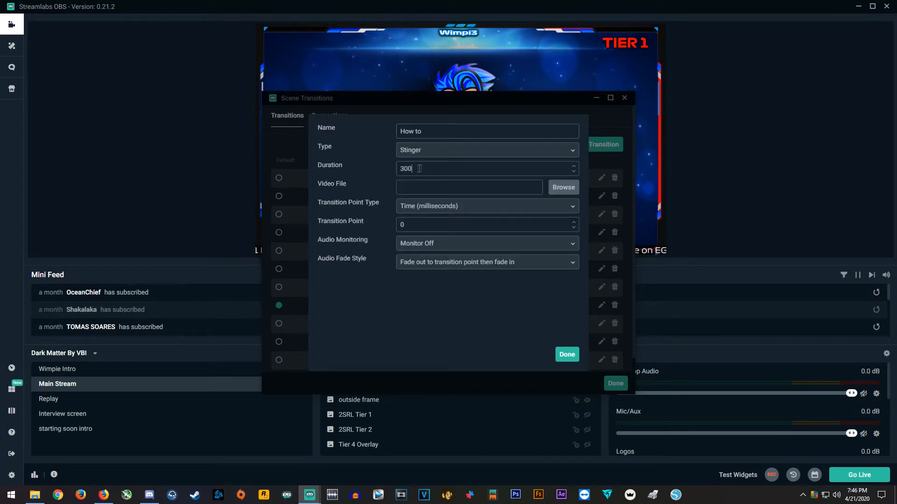
text(150)
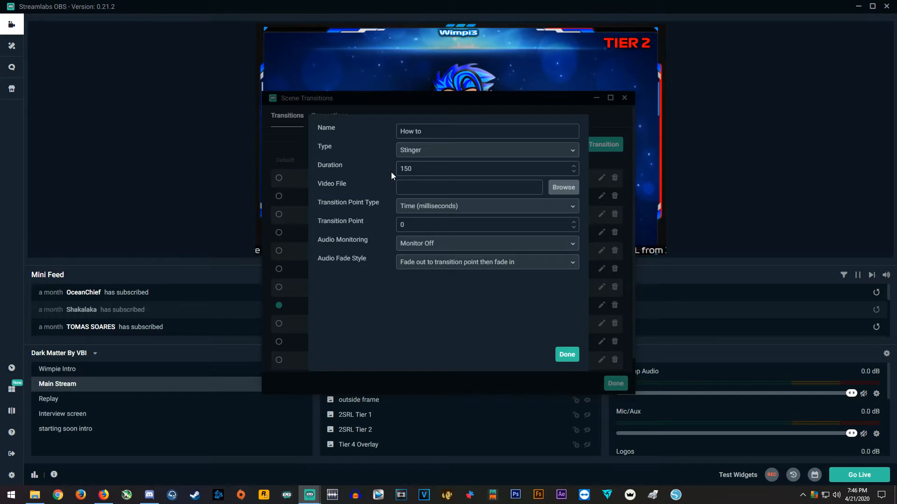
Load "SLR Transition For stream.avi" from the Desktop as the stinger's video file
click(564, 188)
click(535, 153)
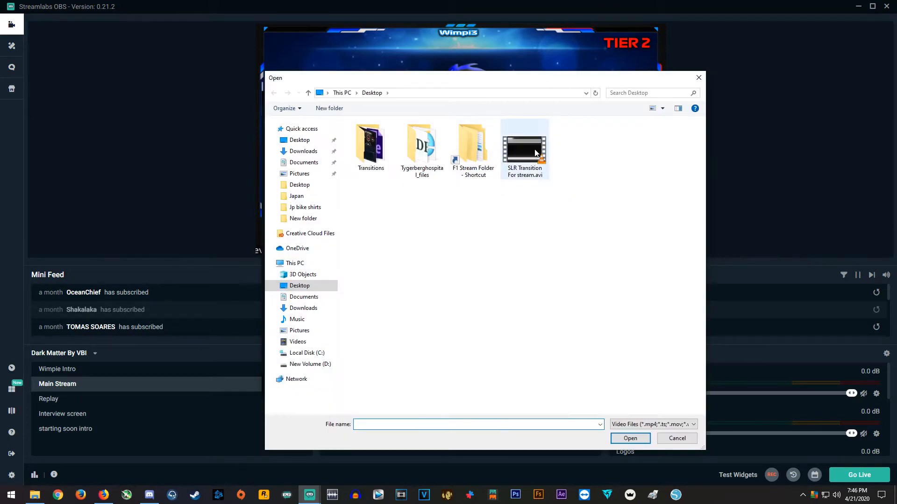
click(617, 441)
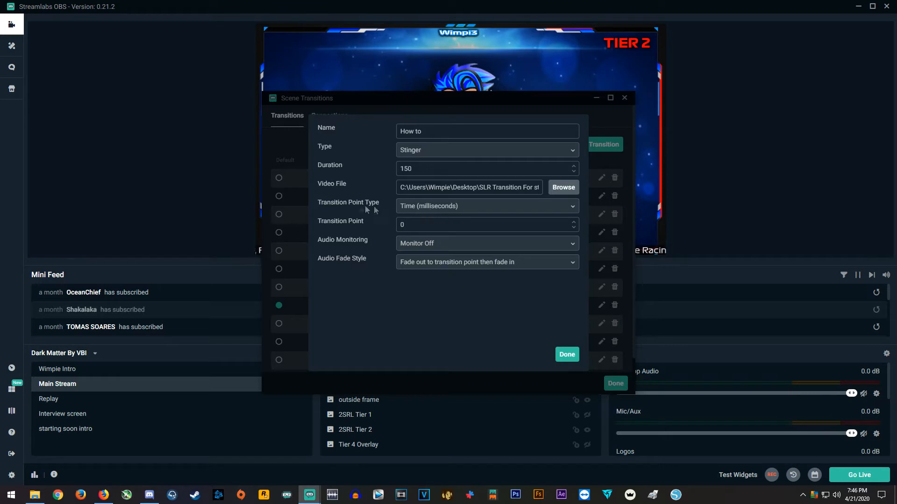
Set the stinger's transition point by frame to 50 and make the How to transition the default
click(486, 214)
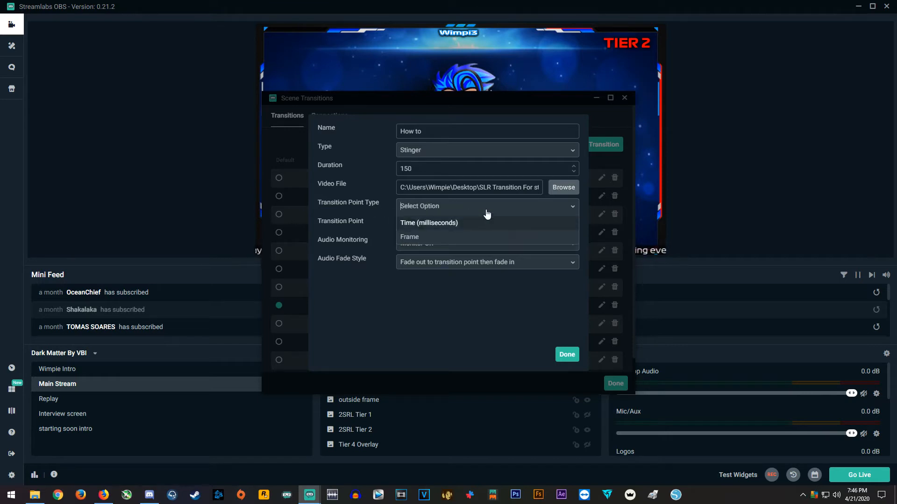
click(423, 237)
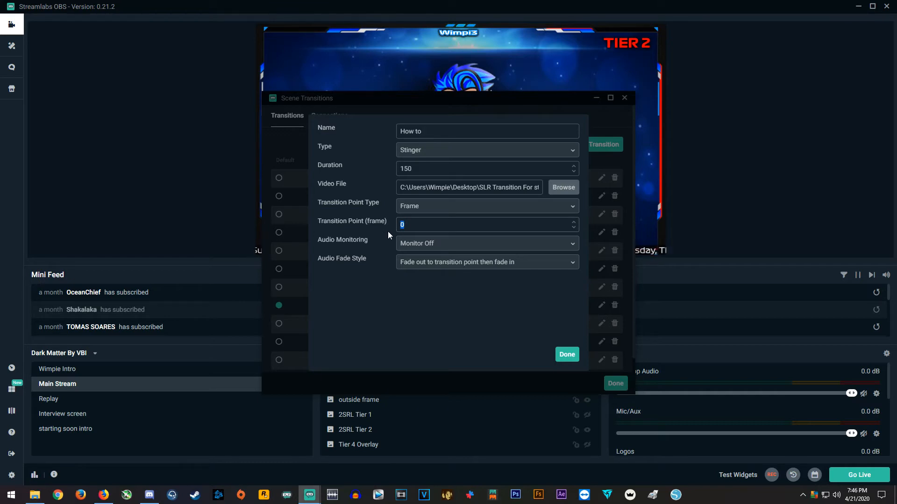
text(50)
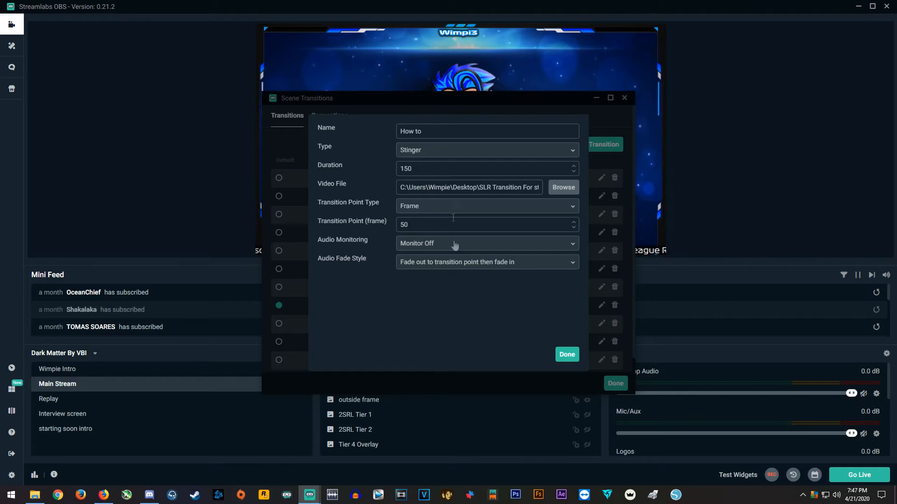
click(563, 357)
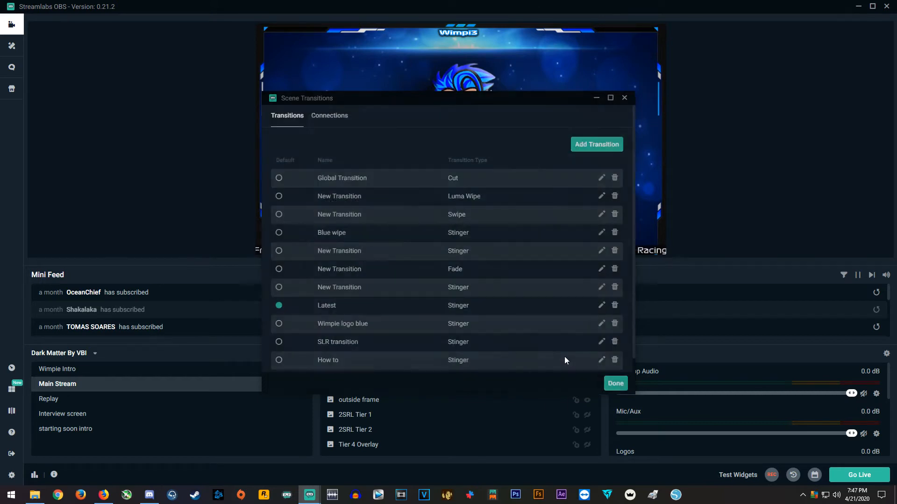
click(279, 361)
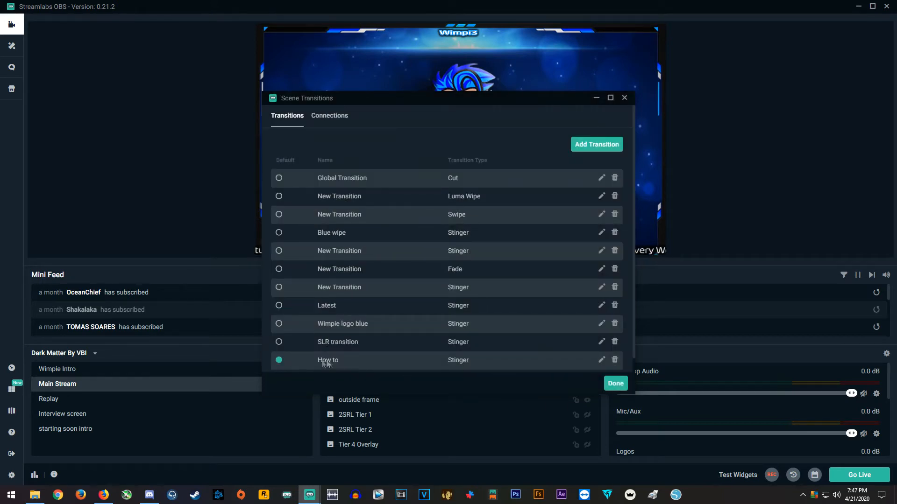
click(614, 384)
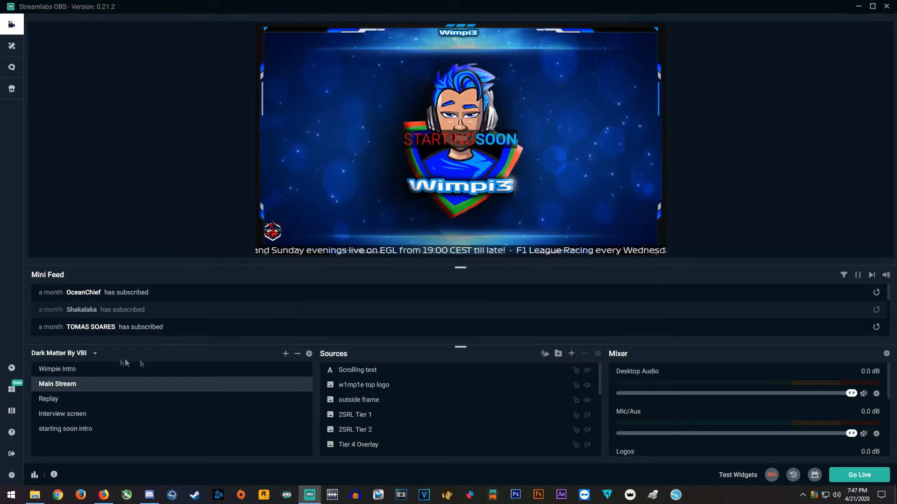
Test the How to transition by switching through Wimpie Intro, Main Stream, starting soon intro, Interview screen and Replay
click(70, 374)
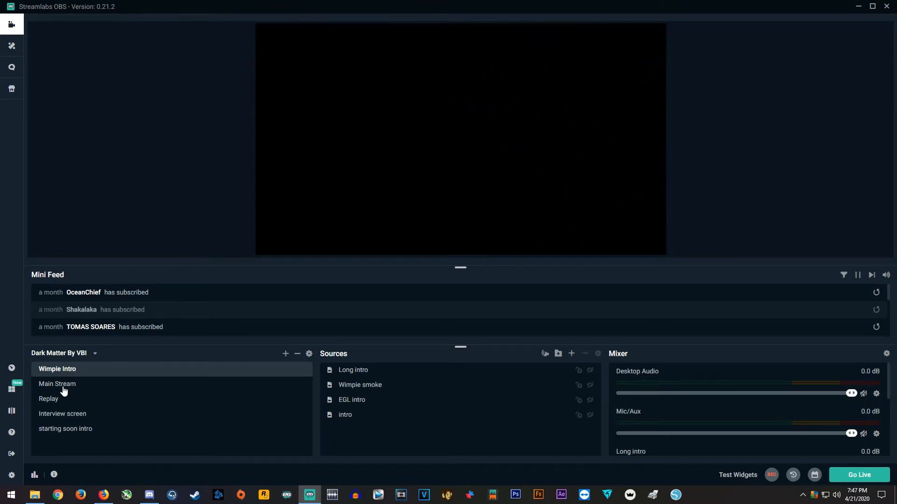
click(62, 390)
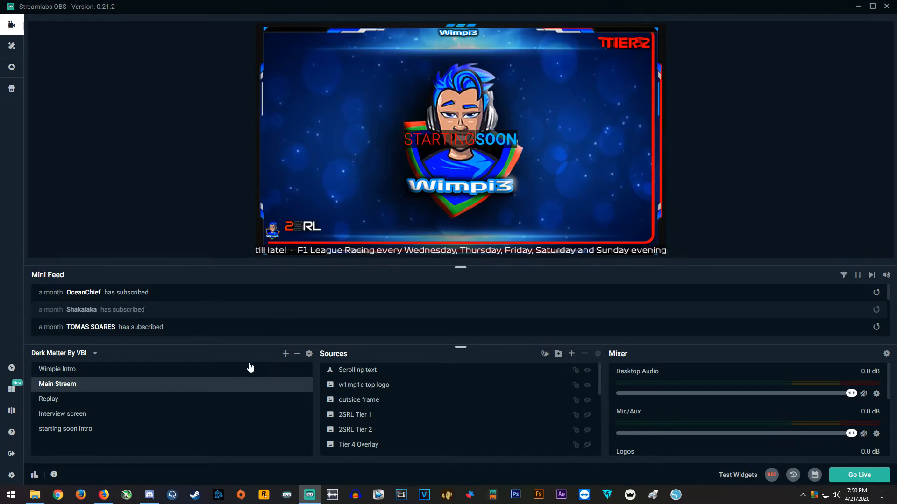
click(83, 429)
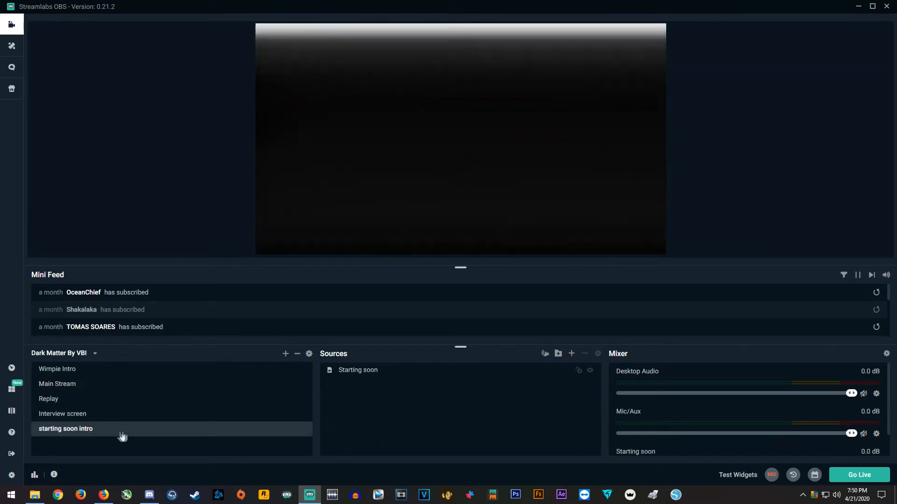
click(80, 414)
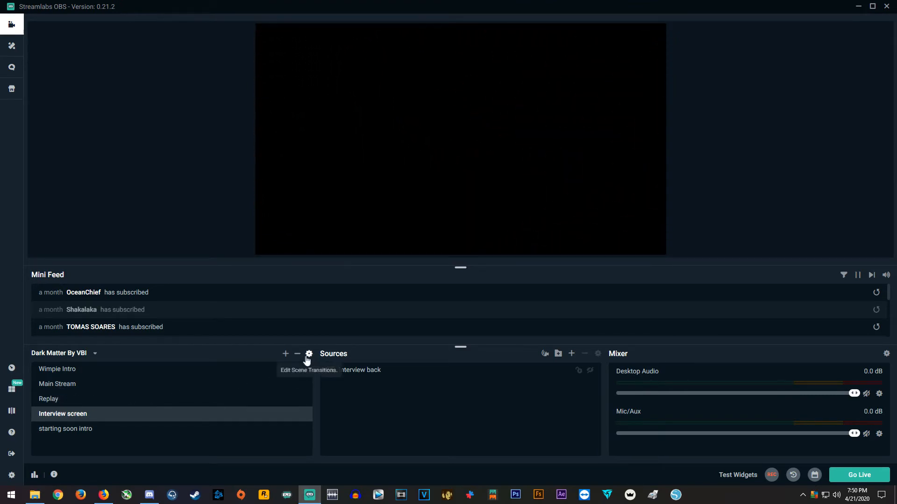
click(75, 400)
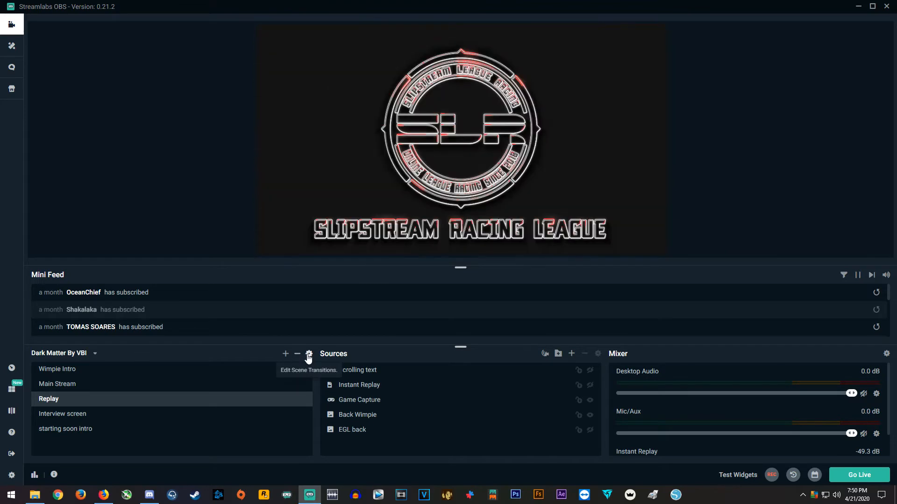
Set the How to transition's transition point to frame 300 and save it
click(309, 355)
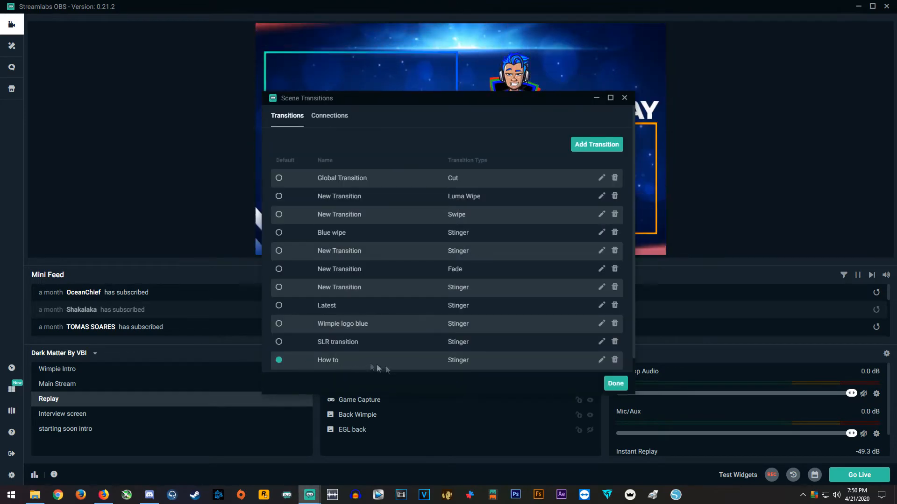
click(602, 360)
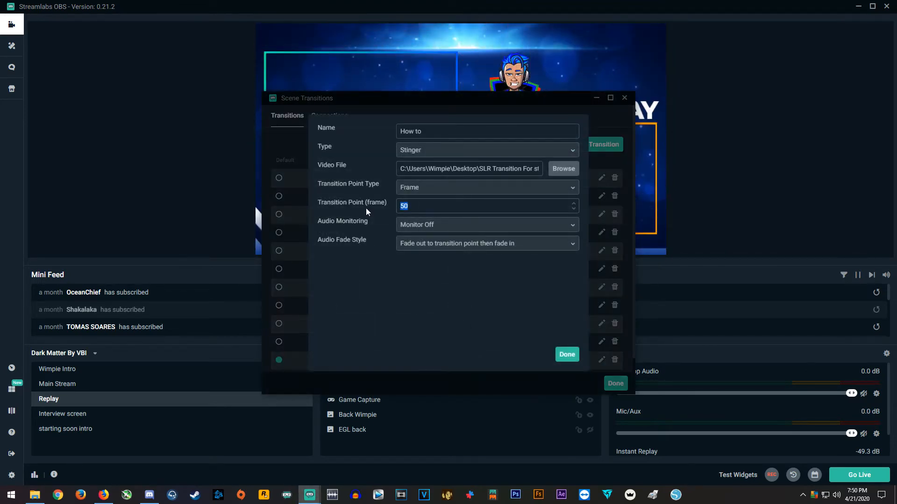
text(300)
click(567, 355)
click(616, 384)
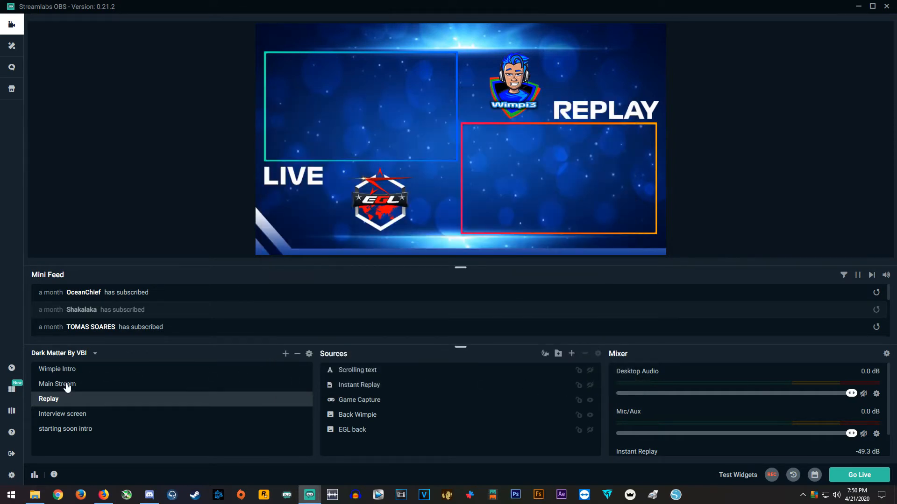
Switch to Main Stream, Replay and back to Main Stream to check the timing of the scene change
click(66, 387)
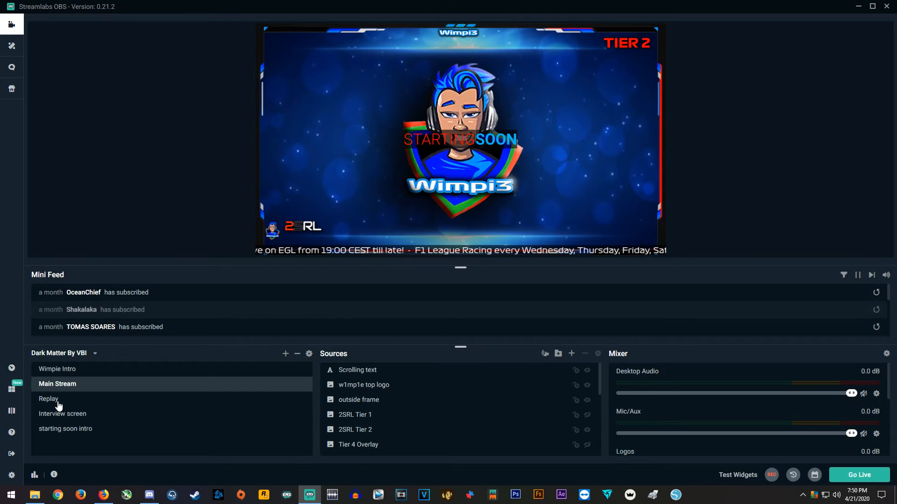
click(53, 400)
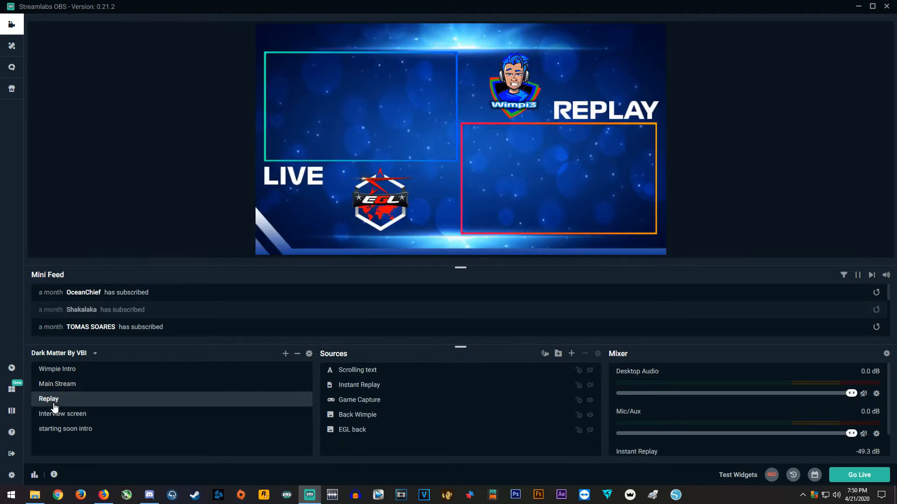
click(54, 385)
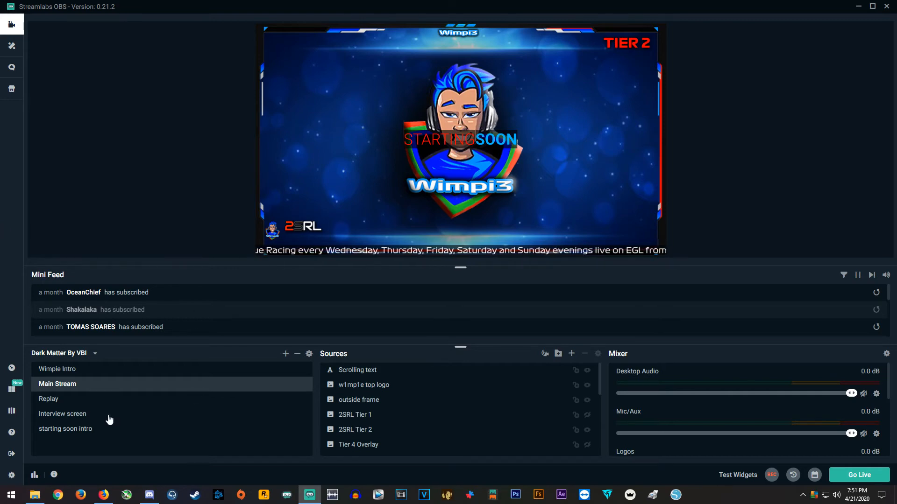
Set the How to transition point to frame 50 and test it by switching to Replay and back to Main Stream
click(310, 355)
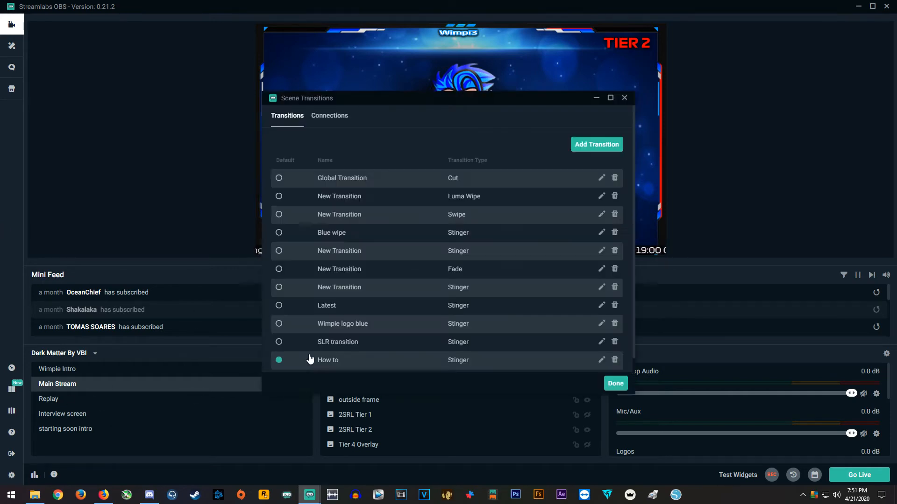
click(603, 363)
double_click(405, 206)
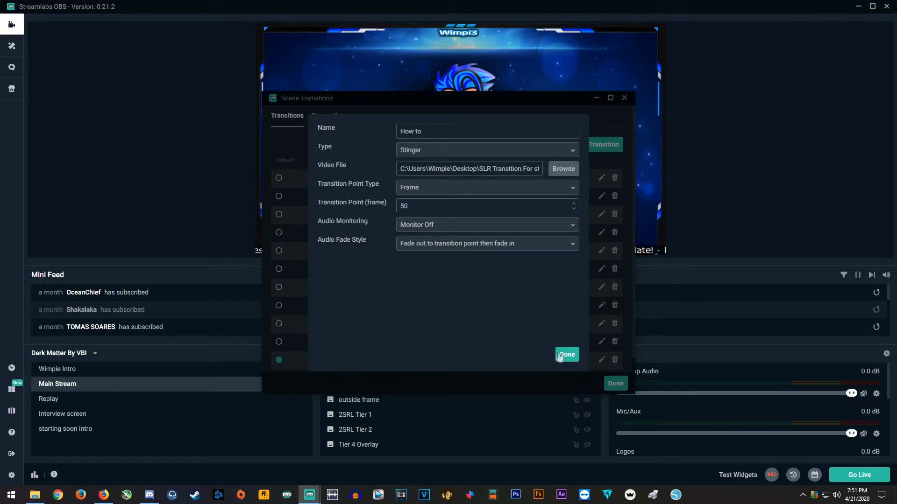
click(568, 354)
click(615, 384)
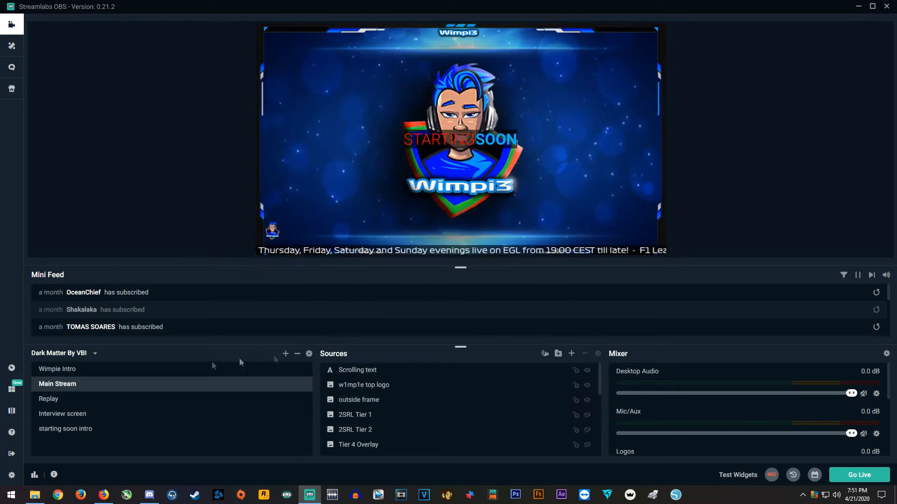
click(49, 400)
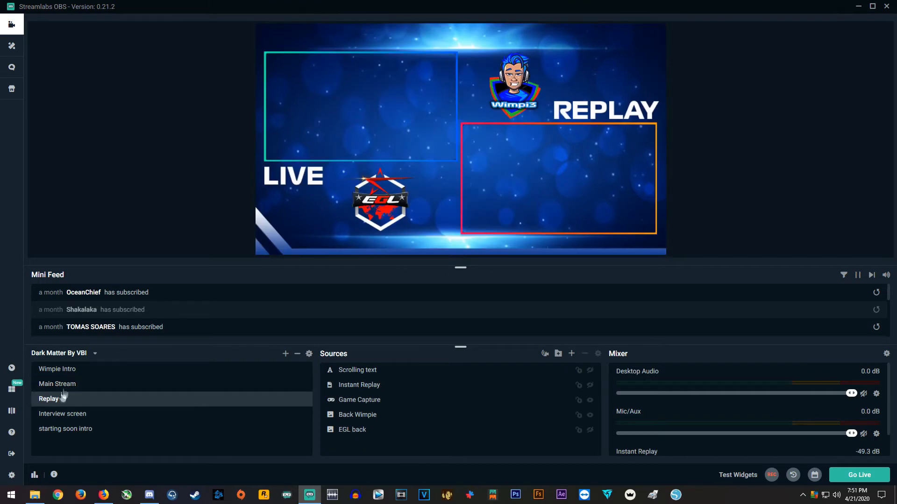
click(66, 384)
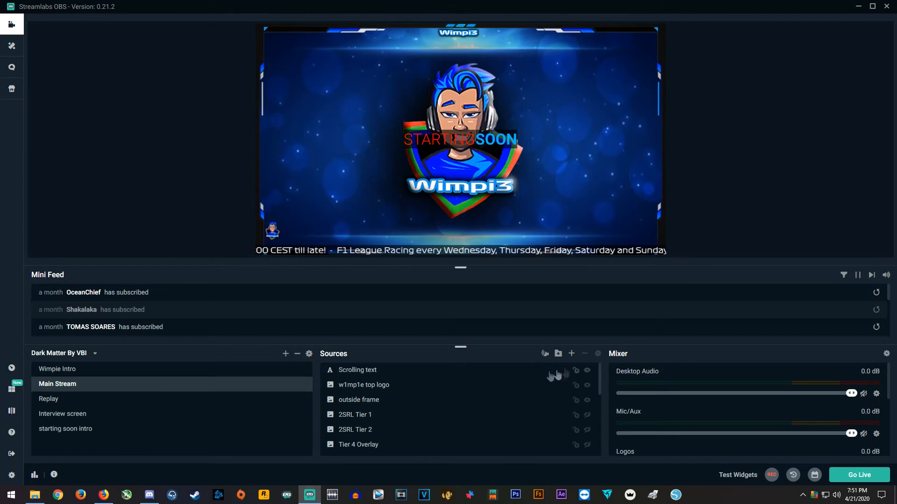
Hide the existing Scrolling text source and add a new Text (GDI+) source named New scrolling text
click(587, 370)
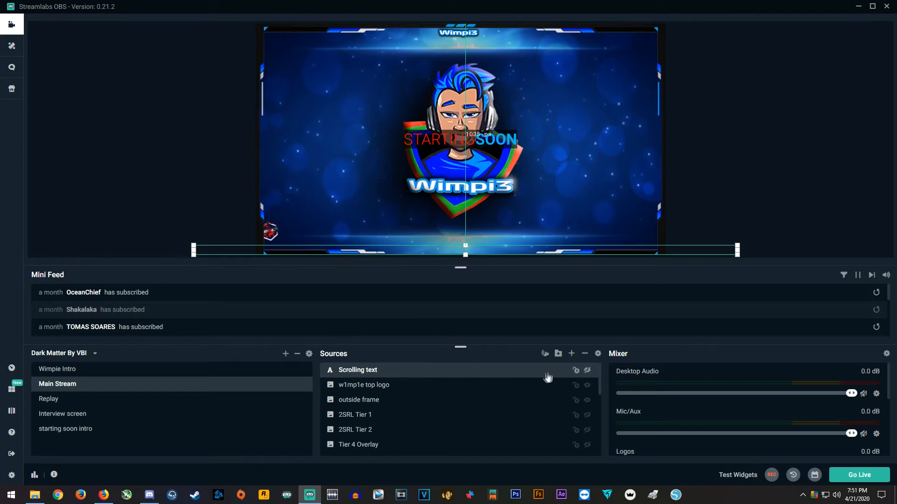
click(571, 354)
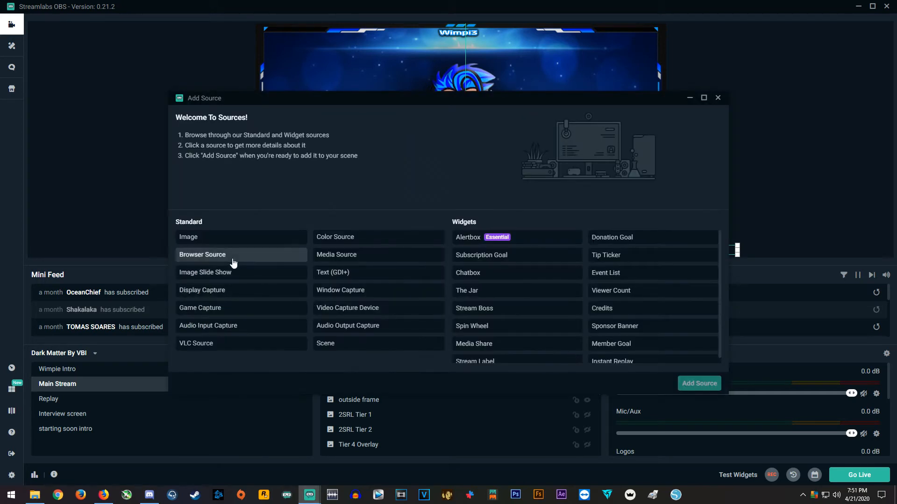
click(330, 274)
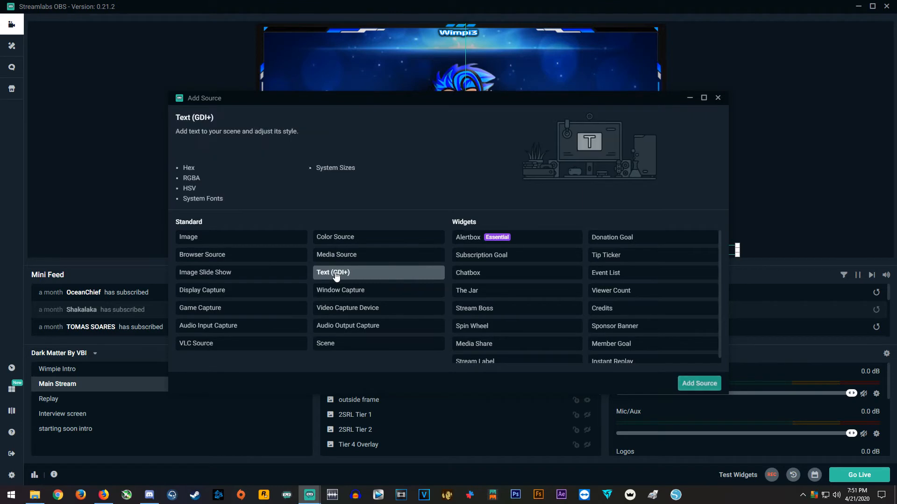
click(693, 386)
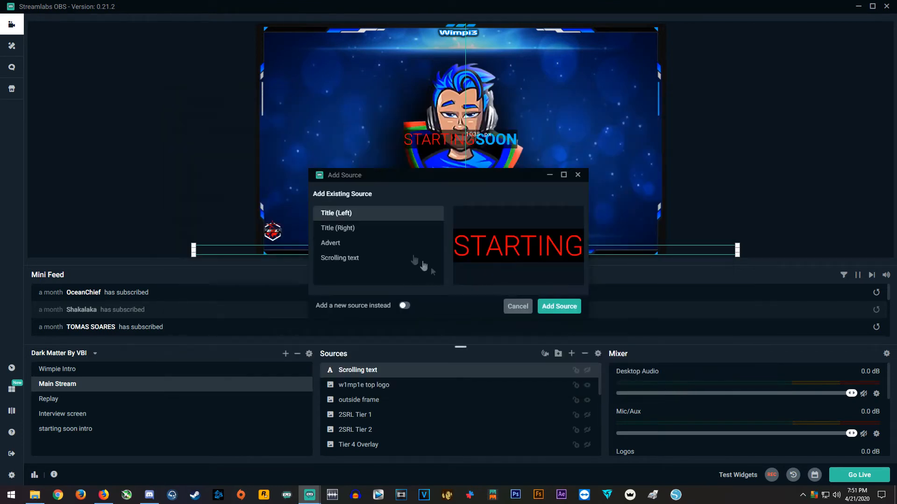
click(405, 307)
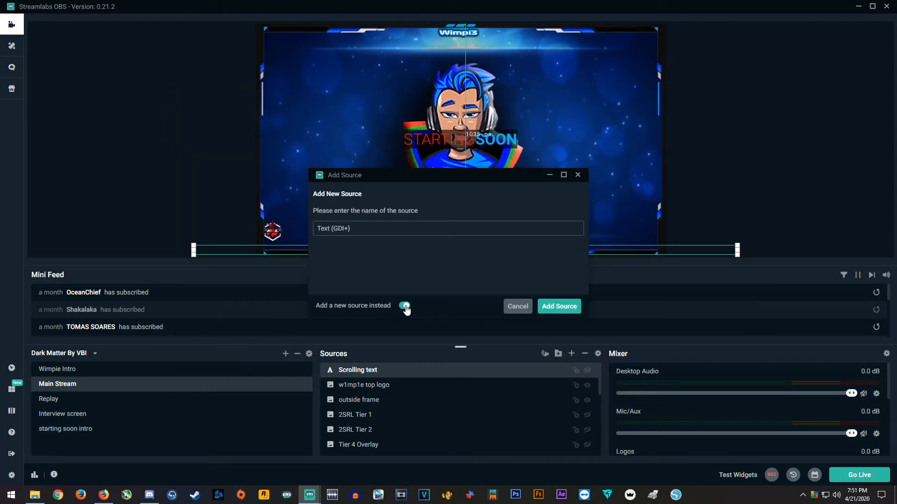
drag(356, 233, 314, 229)
text(New scrolling text)
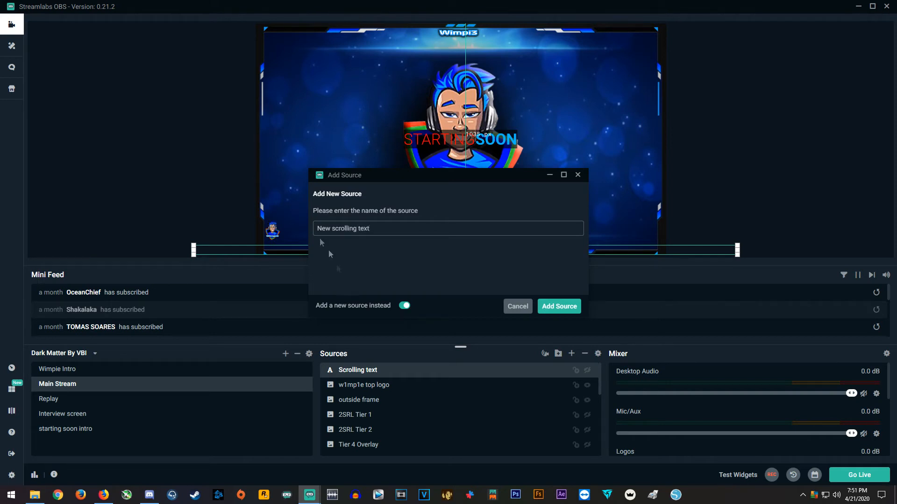
click(558, 307)
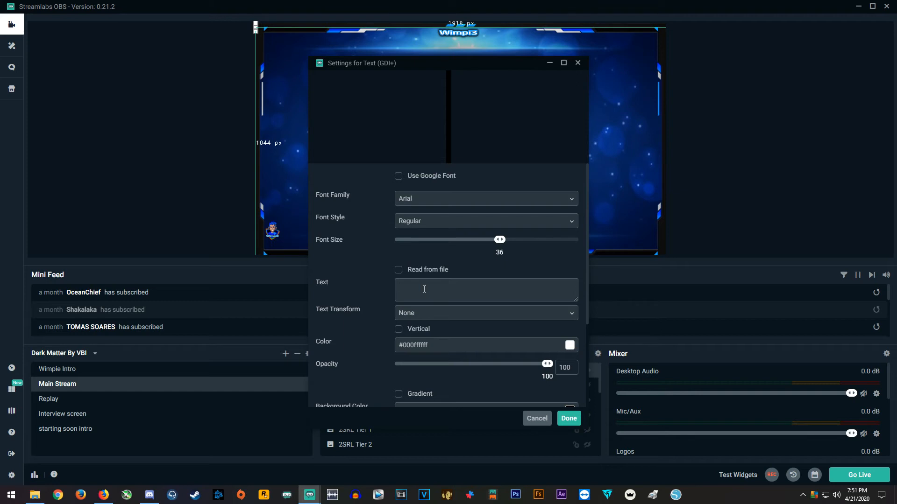
Enter a "My name is" line with the streamer's name, followed by "! -", as the source's text
text(M)
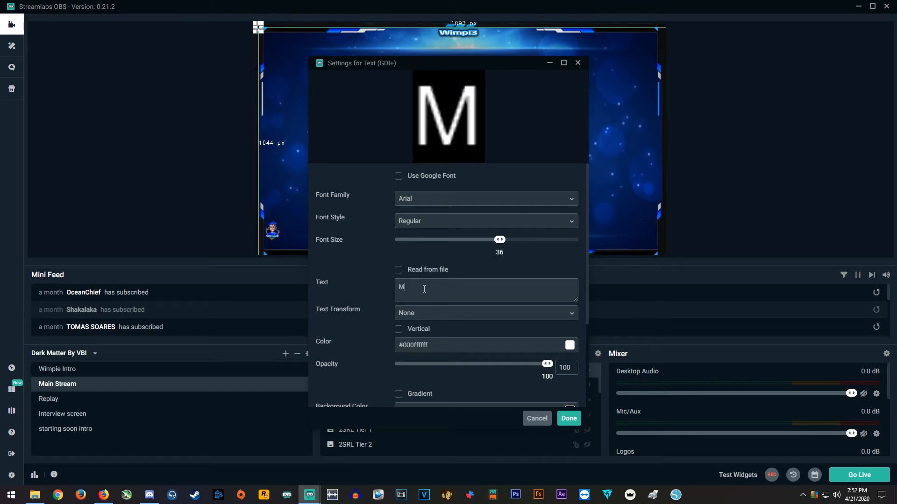
text(y name is Wim)
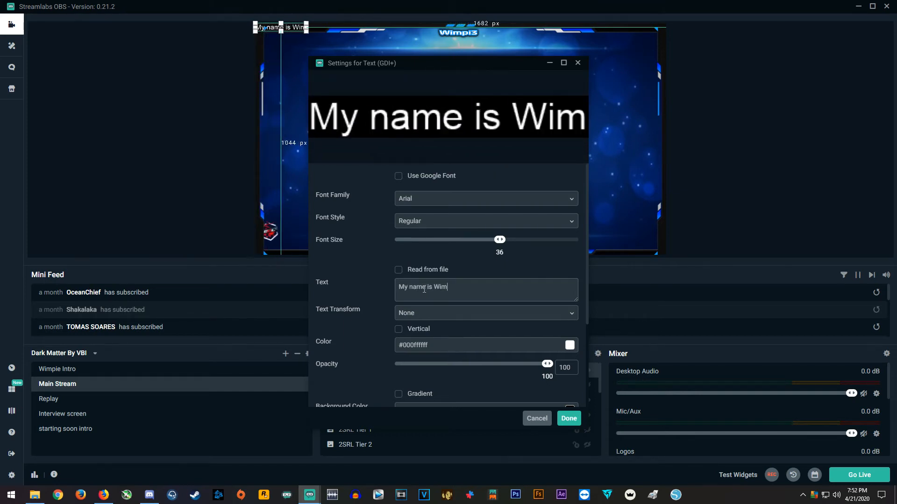
text(pie !)
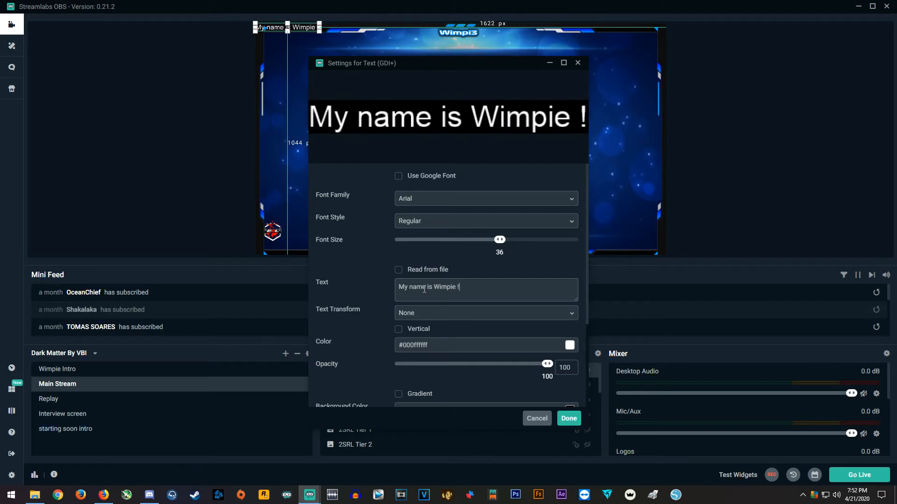
text( -)
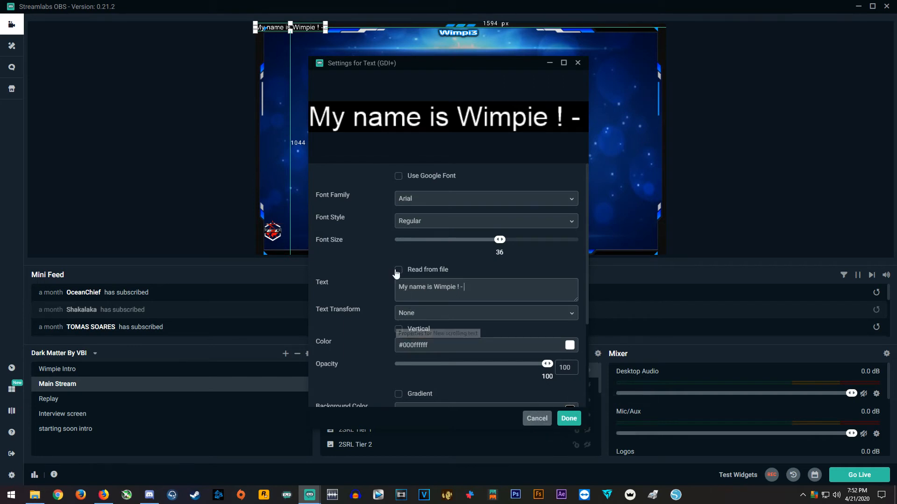
Set the new text's font style to Bold
click(567, 224)
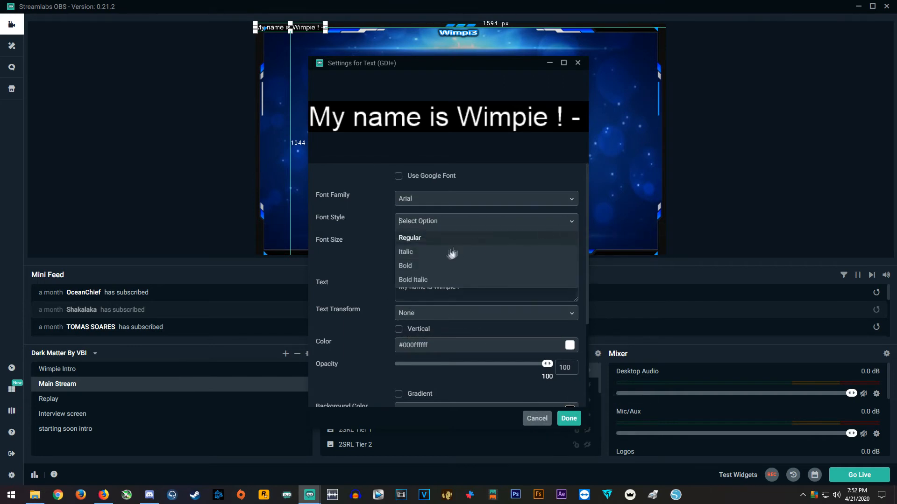
click(426, 266)
scroll(369, 308, down, 3)
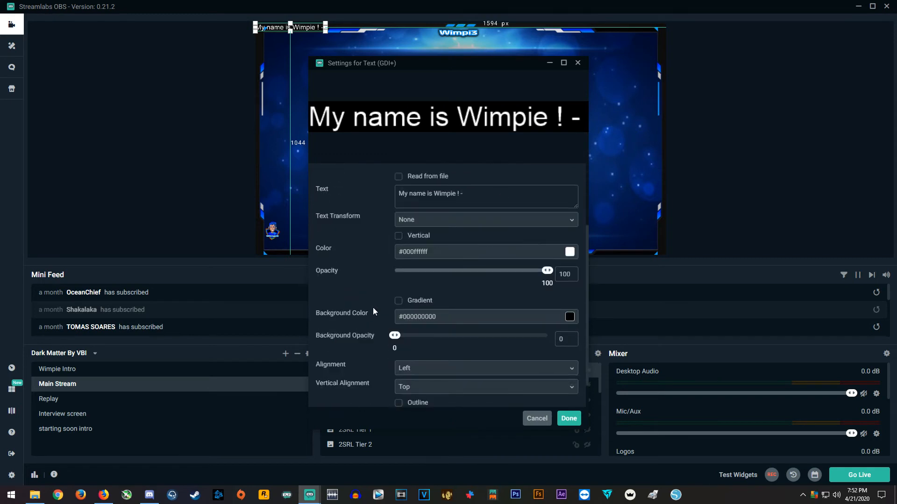
scroll(402, 285, up, 3)
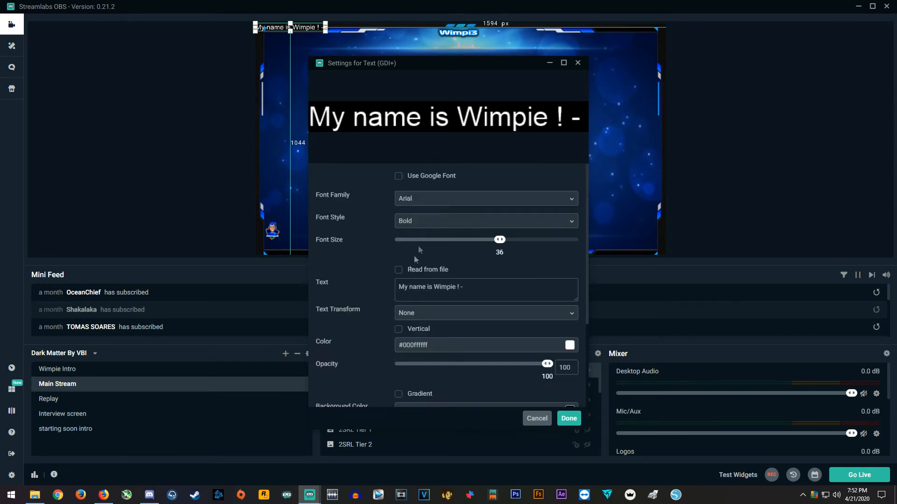
Change the font family to Star Jedi, save the text settings and move the text to the bottom centre of the scene
click(571, 200)
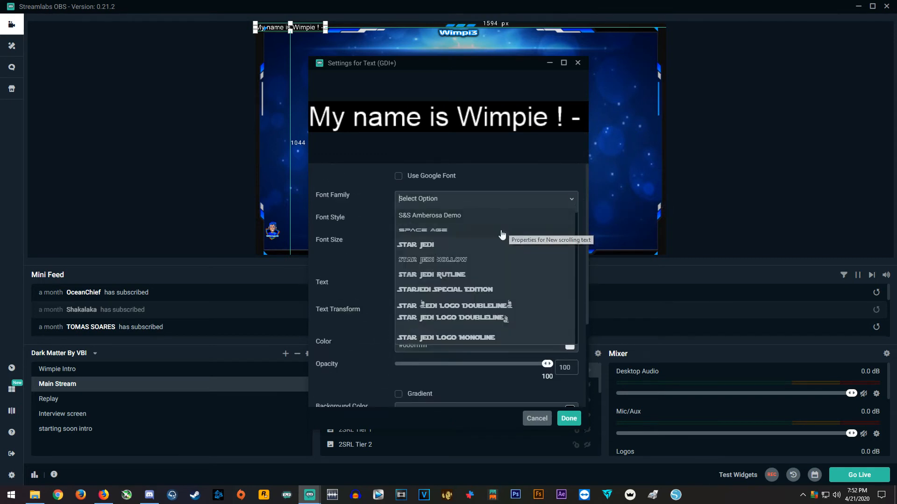
click(417, 247)
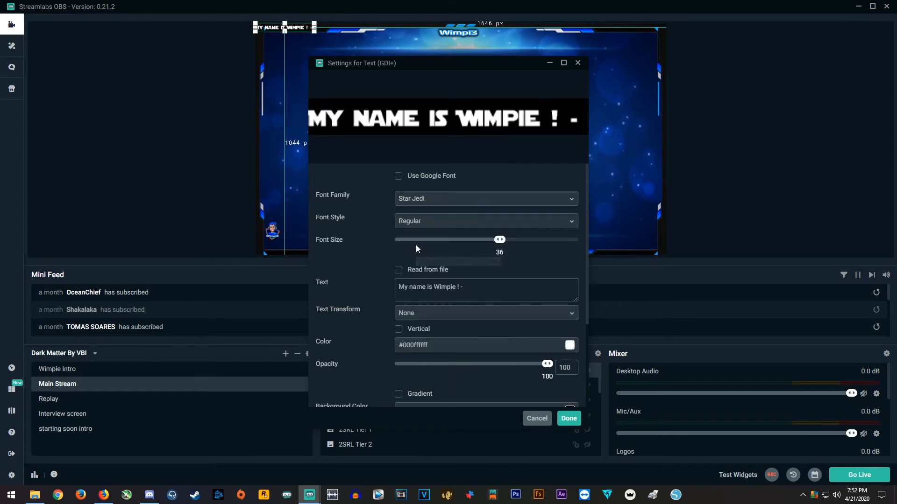
click(568, 418)
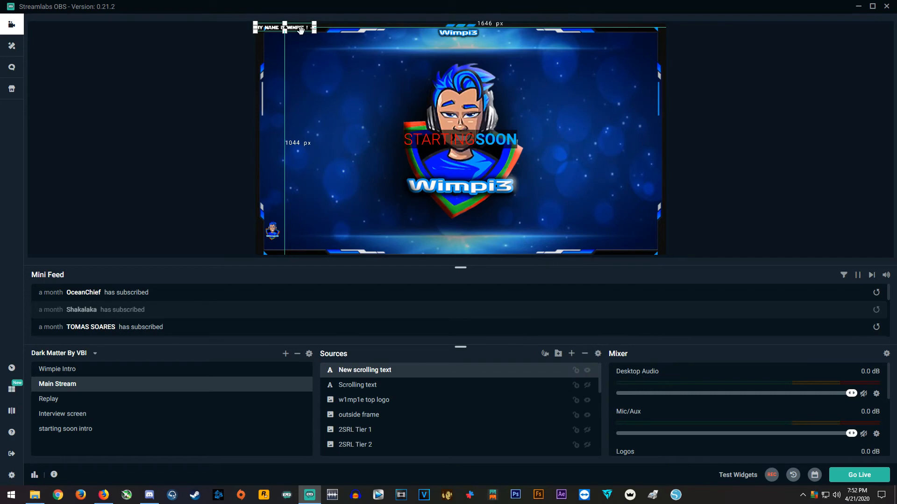
drag(299, 31, 484, 244)
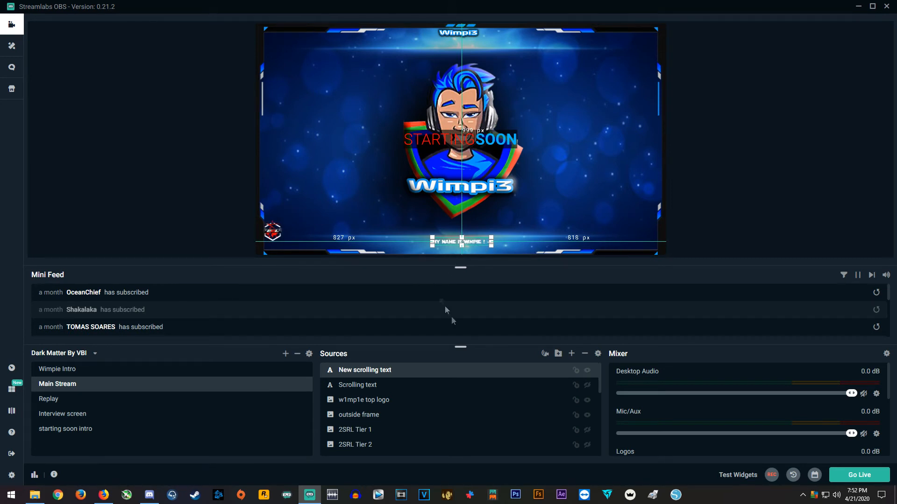
Add a Scroll filter, named Scroll, to the New scrolling text source
right_click(428, 371)
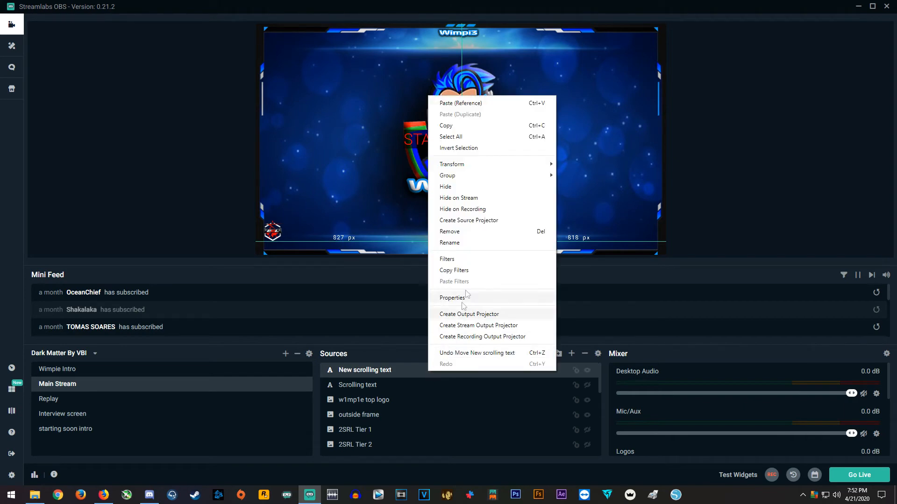
click(451, 259)
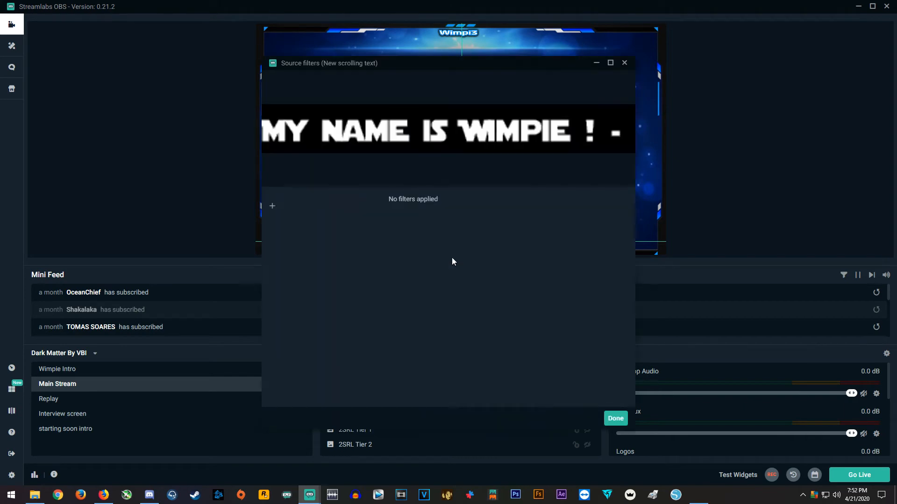
click(272, 207)
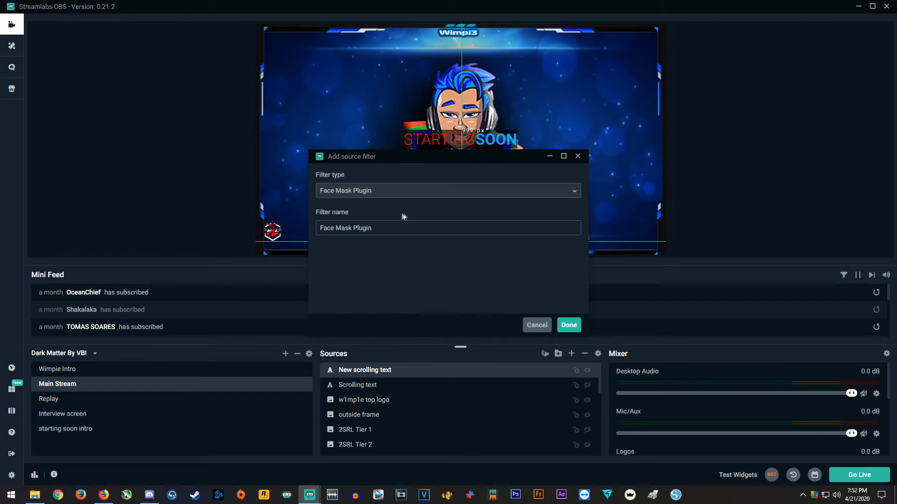
click(569, 195)
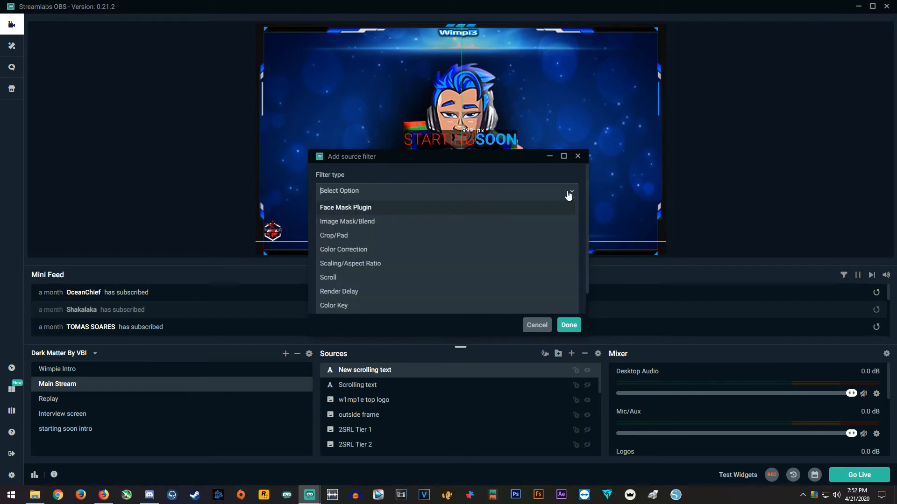
click(328, 278)
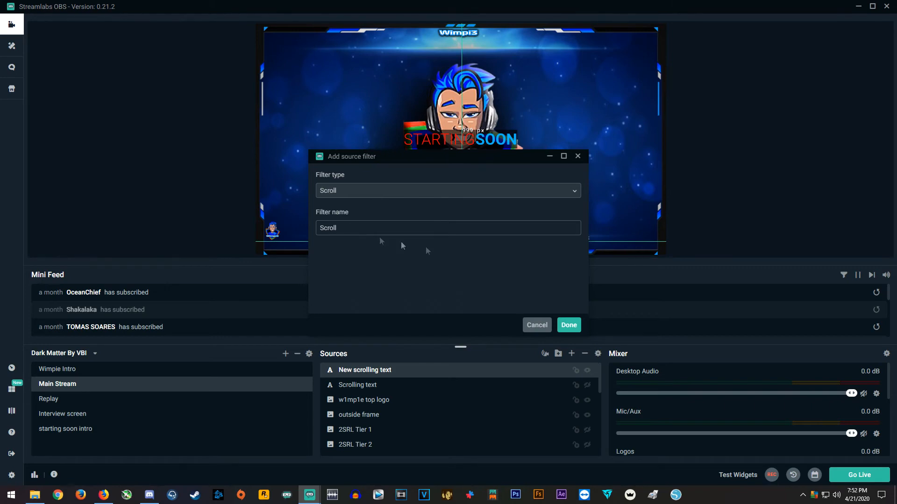
click(570, 326)
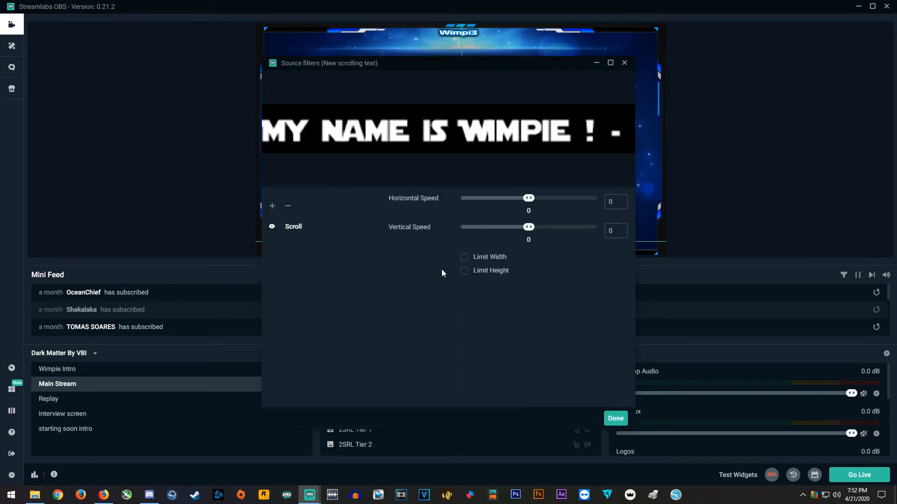
Set the Scroll filter's horizontal speed to 49, keeping the filter window clear of the text in the preview
drag(450, 65, 217, 96)
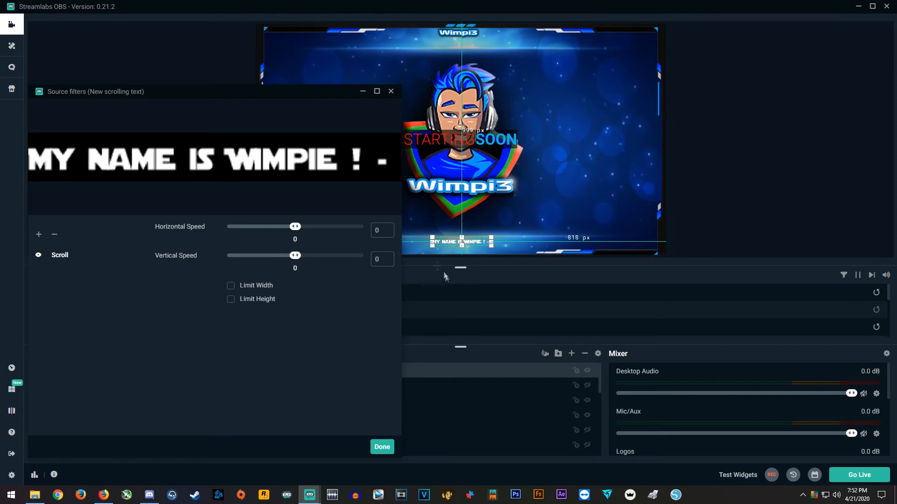
drag(295, 228, 302, 228)
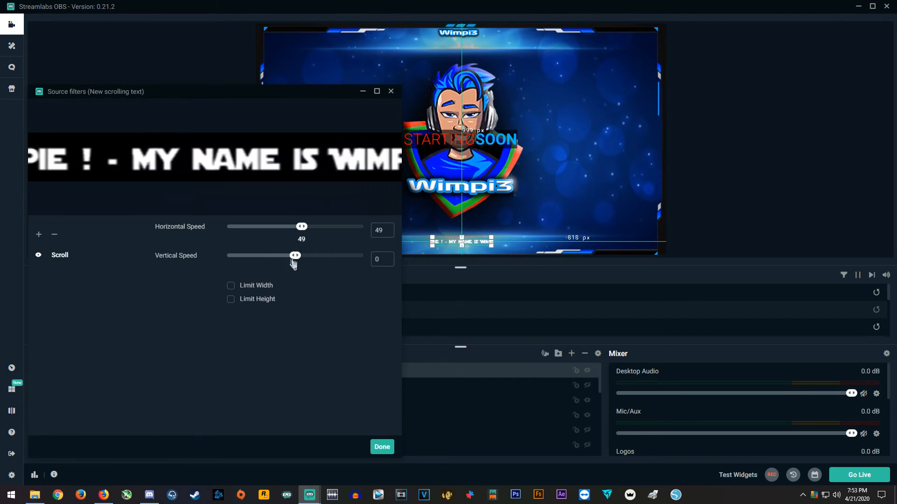
drag(273, 93, 252, 86)
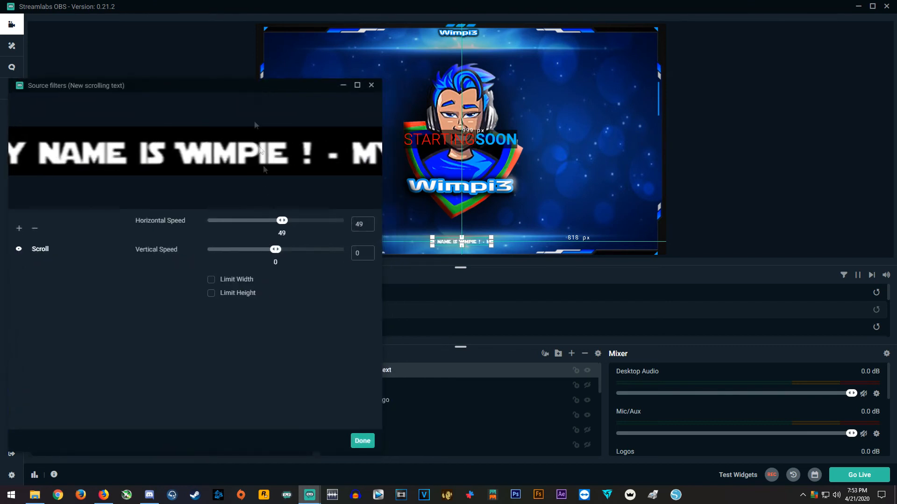
Try a vertical scroll speed, reset it to 0 and close the source filters
mouse_move(276, 254)
mouse_down()
mouse_move(285, 255)
mouse_move(265, 255)
mouse_up()
click(346, 252)
text(0)
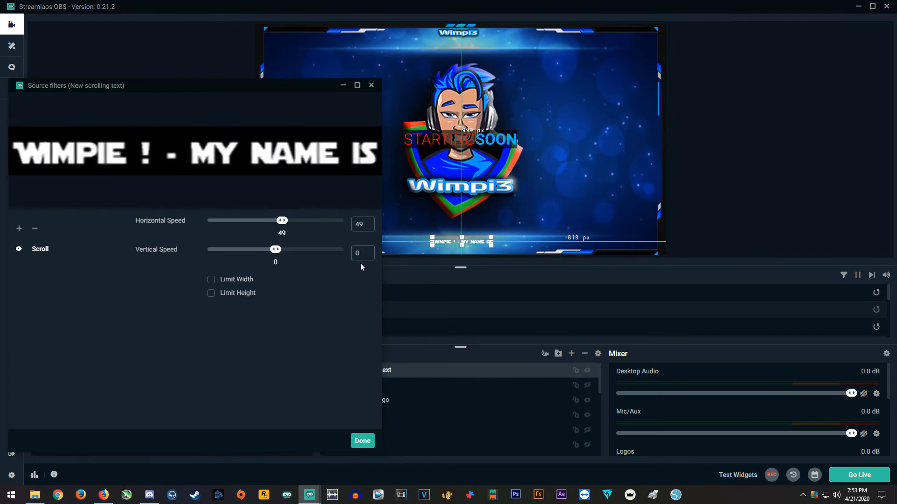
mouse_move(237, 85)
mouse_down()
mouse_move(273, 80)
mouse_move(250, 70)
mouse_move(254, 81)
mouse_up()
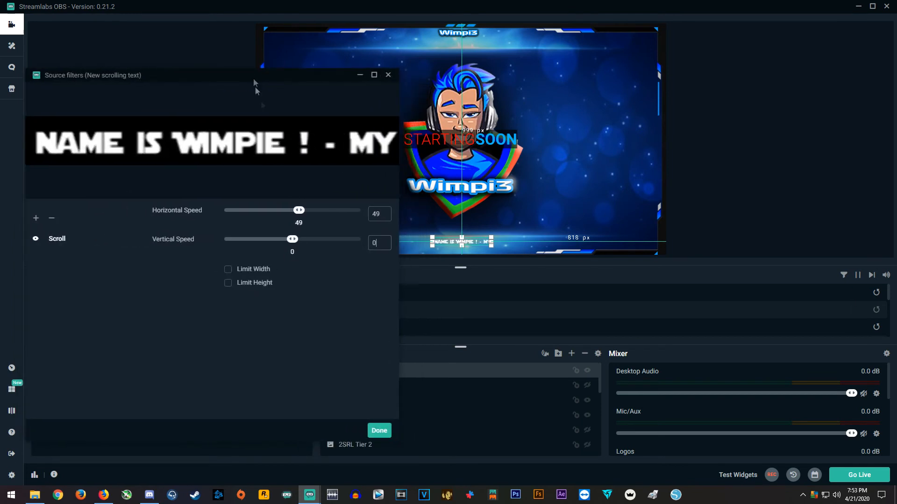
click(380, 430)
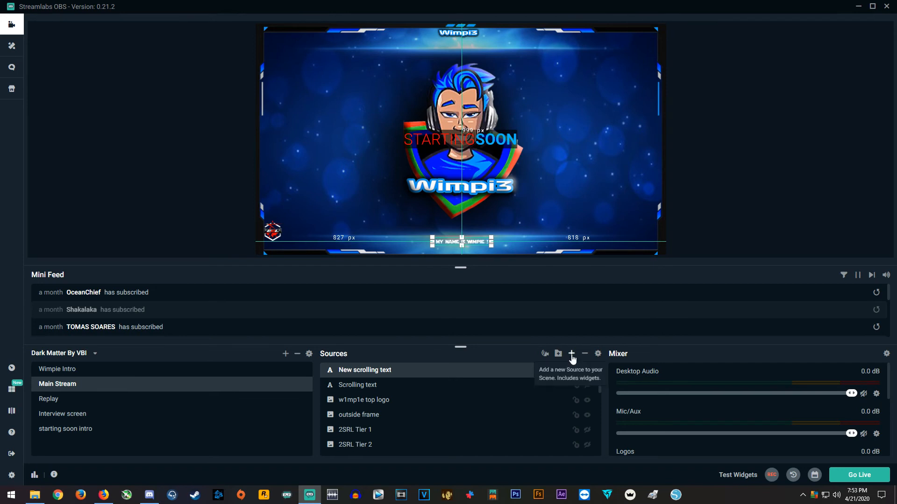
Set the text color of the New scrolling text source to red (#000ff0000) and save its settings
click(571, 354)
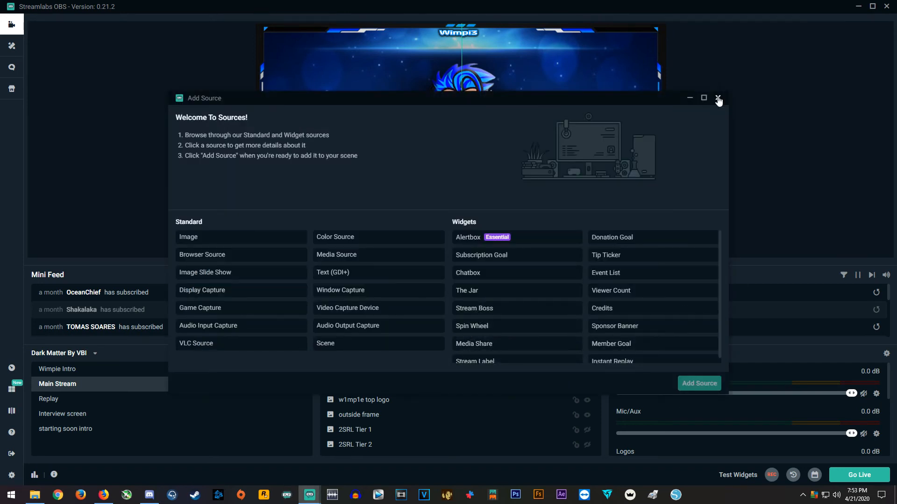
click(718, 99)
click(590, 354)
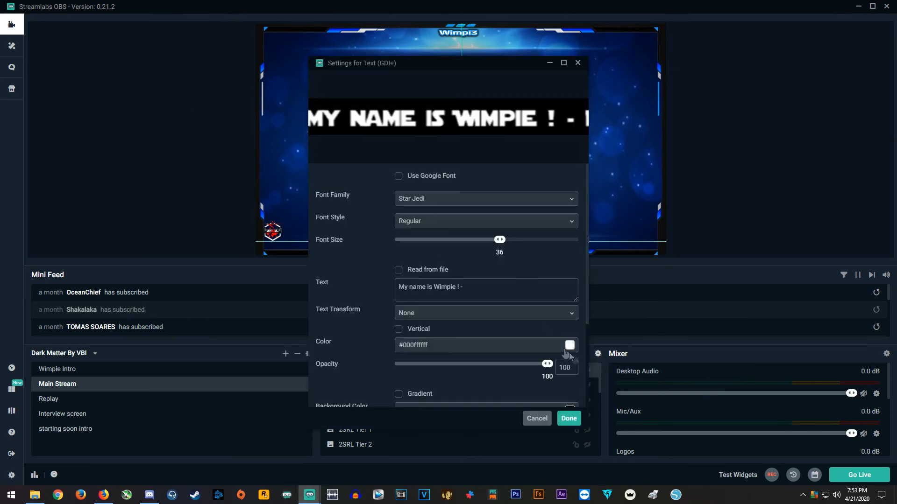
drag(445, 64, 689, 68)
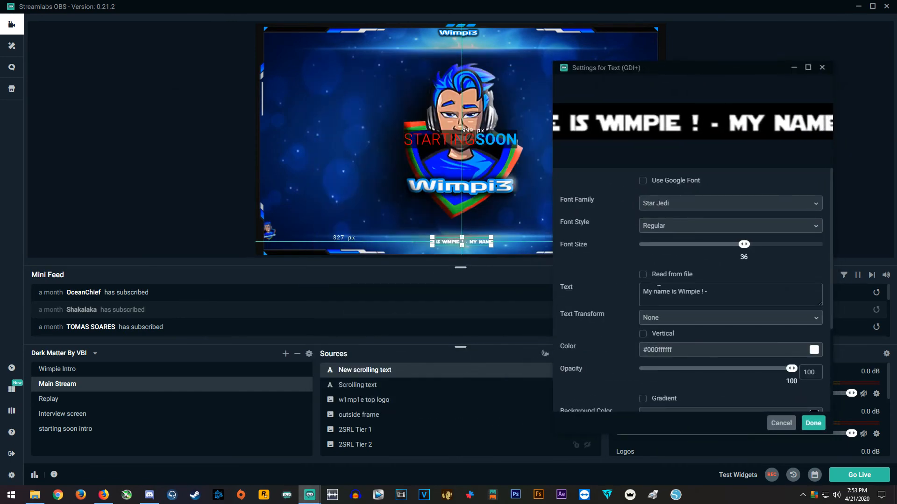
scroll(685, 331, down, 1)
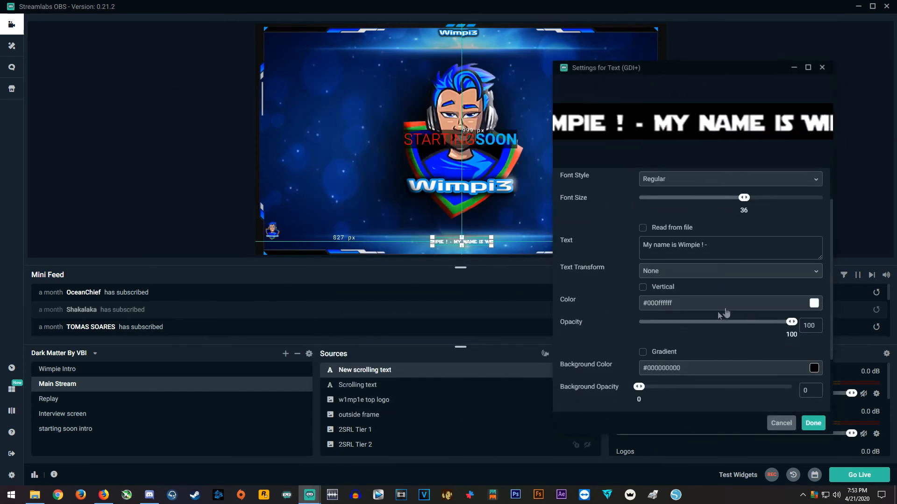
click(792, 304)
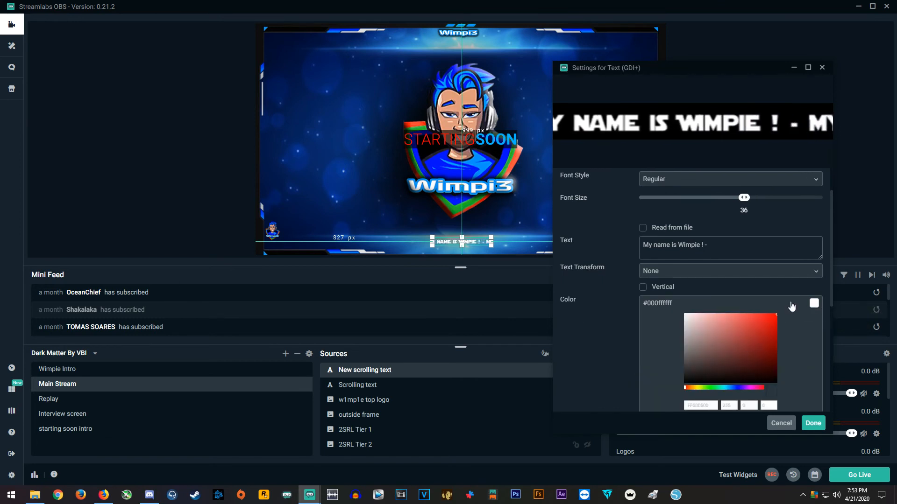
click(777, 315)
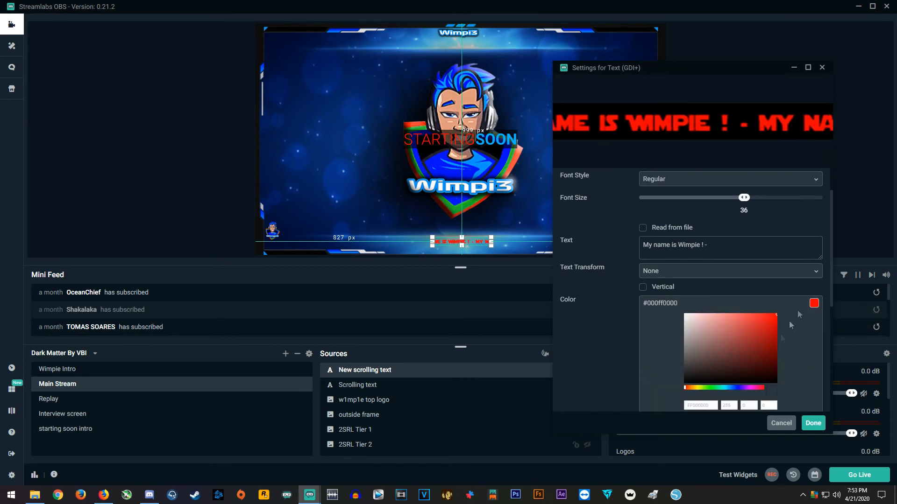
click(811, 425)
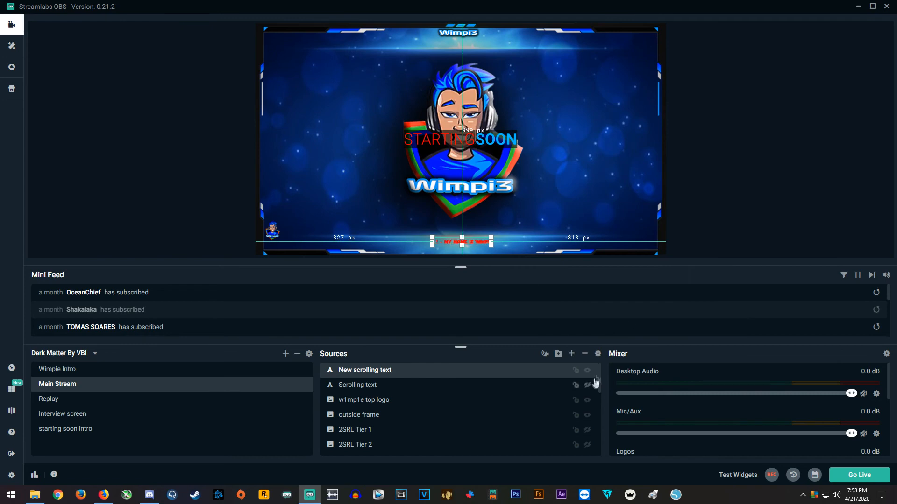
Reopen the New scrolling text properties, keep the window clear of the preview, and enable the Gradient option
click(598, 354)
drag(417, 61, 701, 58)
scroll(715, 336, down, 3)
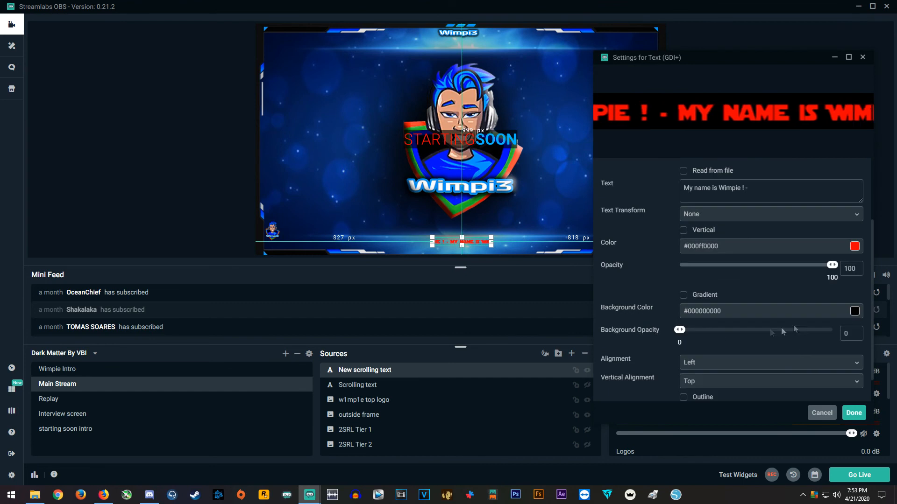
click(683, 295)
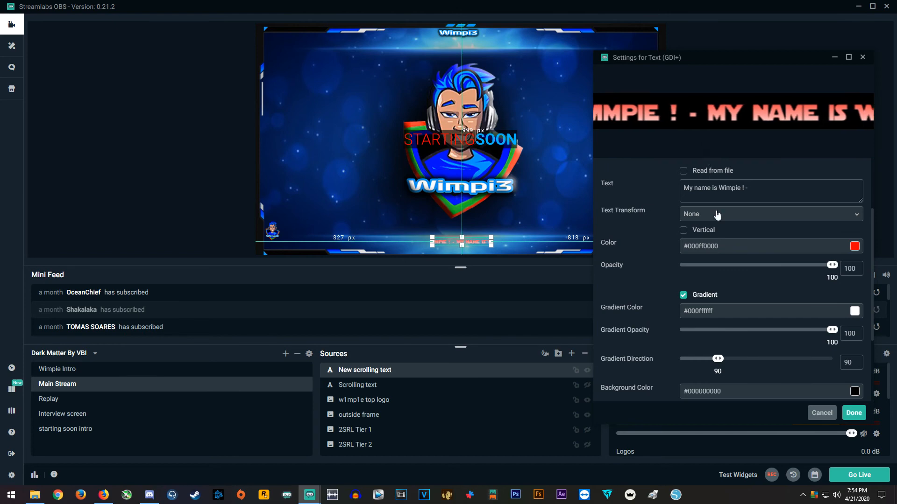
drag(725, 58, 722, 45)
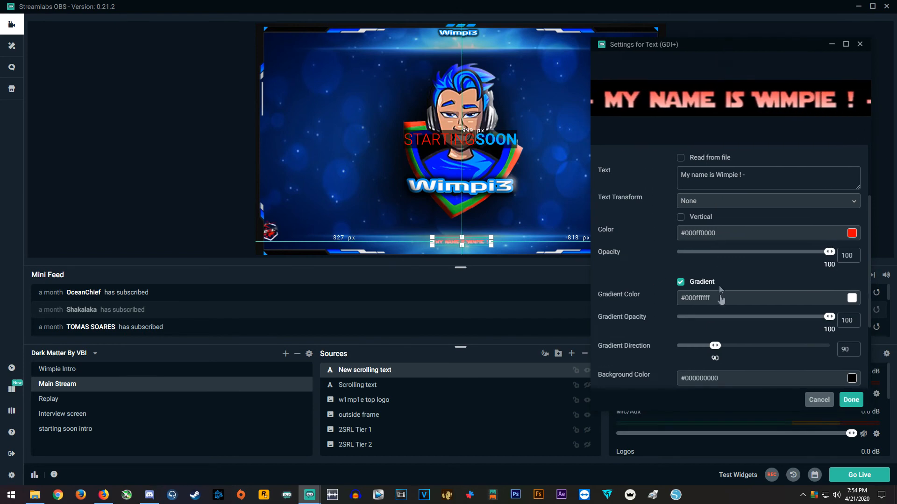
Set the text's background opacity to 50 and gradient direction to 212.9, saving the source settings
scroll(680, 312, down, 2)
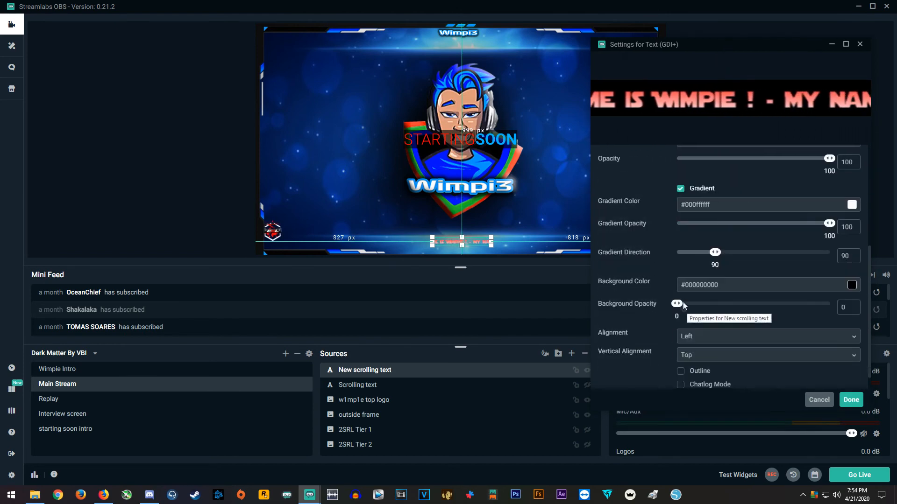
drag(679, 304, 743, 307)
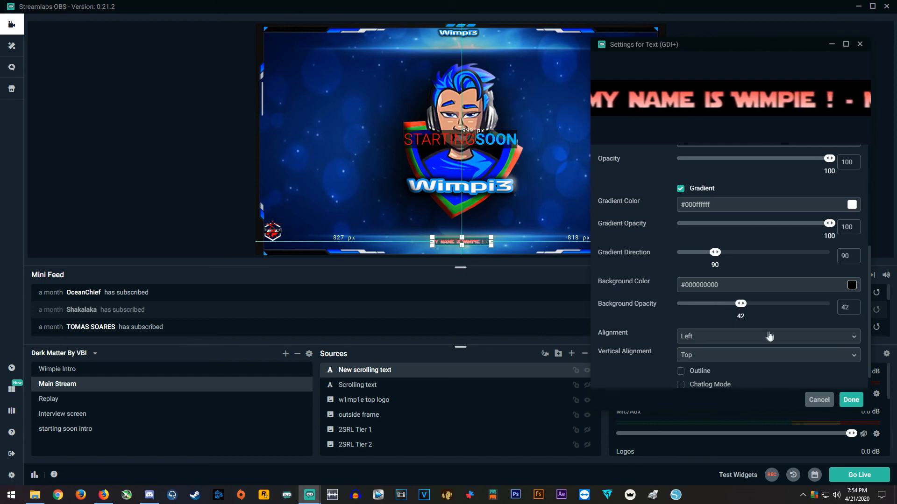
mouse_move(740, 304)
mouse_down()
mouse_move(831, 306)
mouse_move(755, 306)
mouse_up()
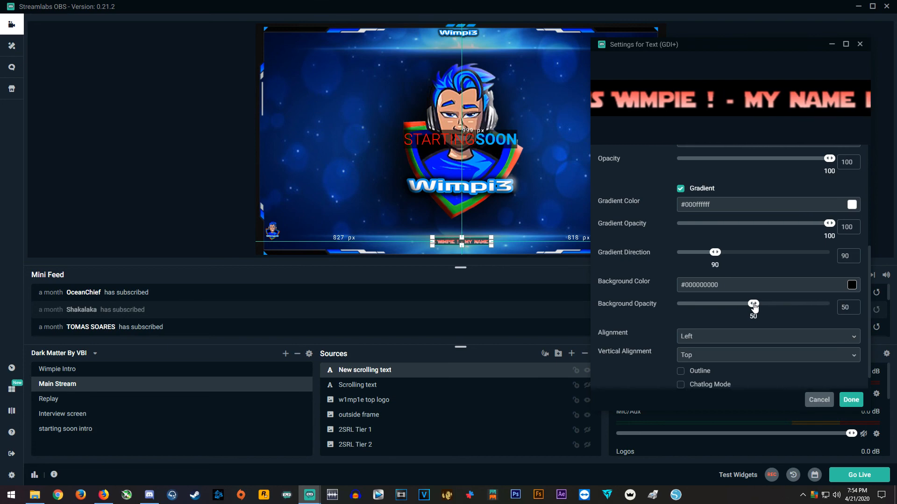
drag(719, 255, 734, 255)
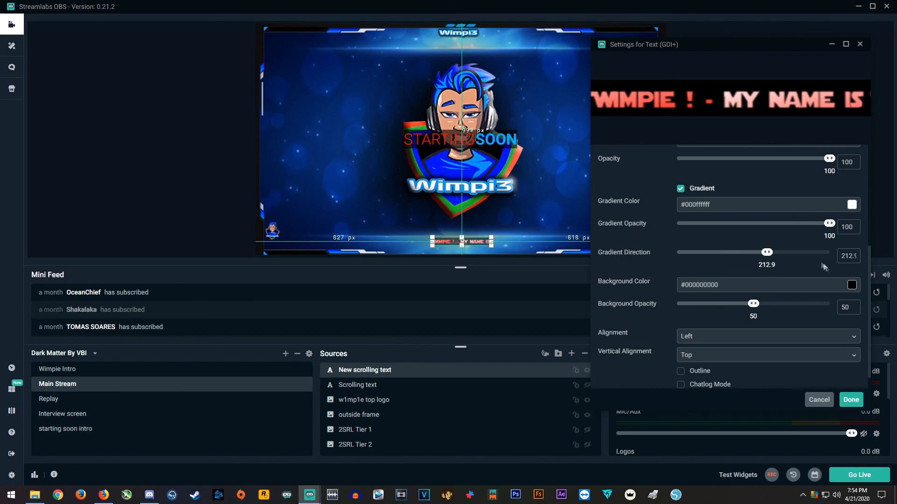
scroll(766, 339, down, 1)
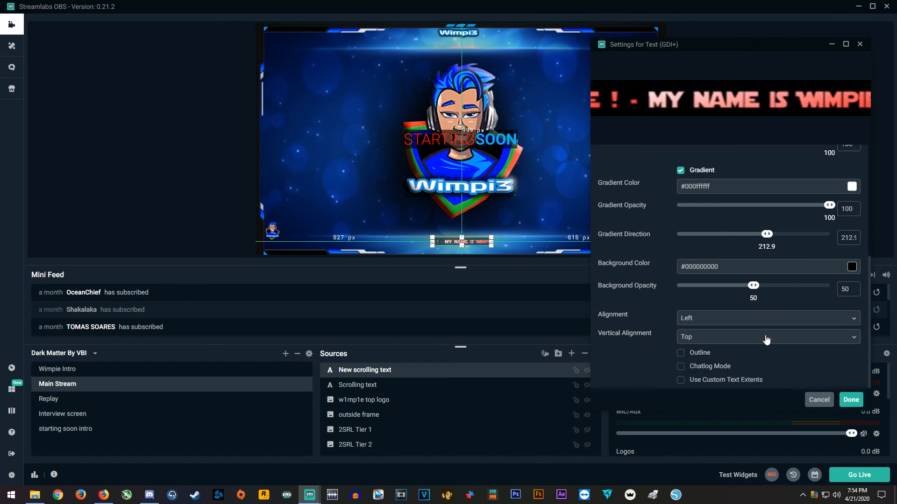
click(850, 400)
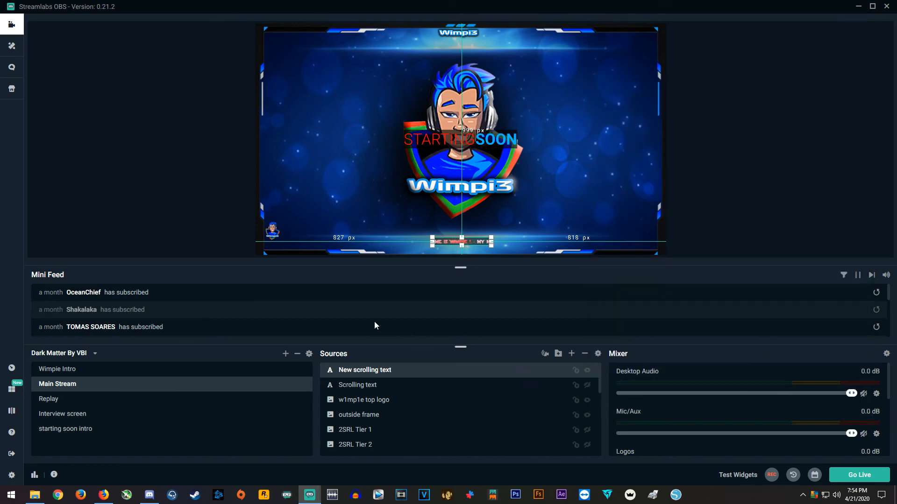